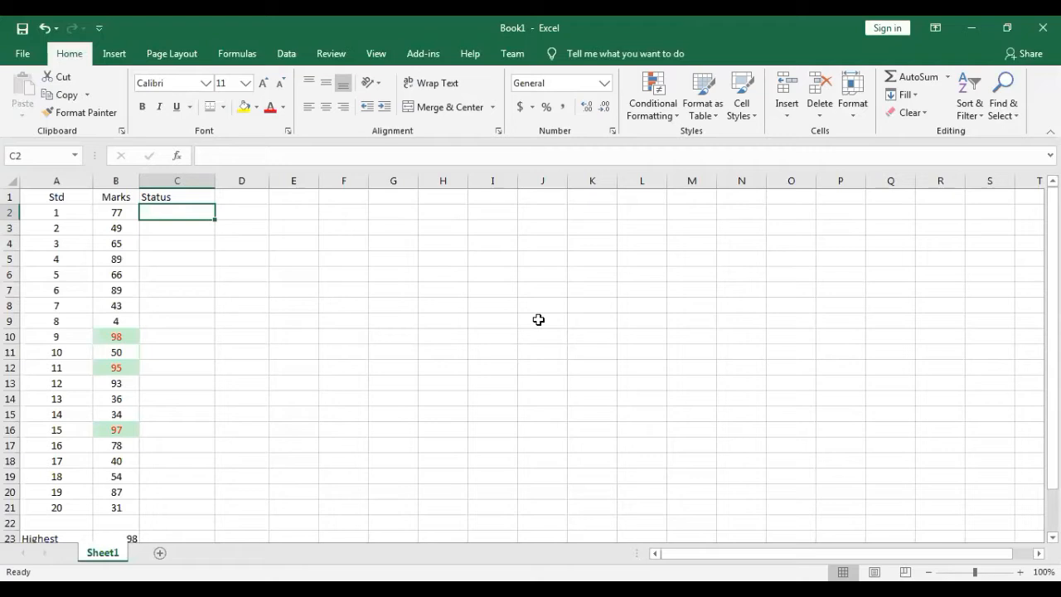
Enter the formula =IF(B2>=50,"Pass","Fail") in C2 to grade the first student's marks
{"action": "type", "text": "="}
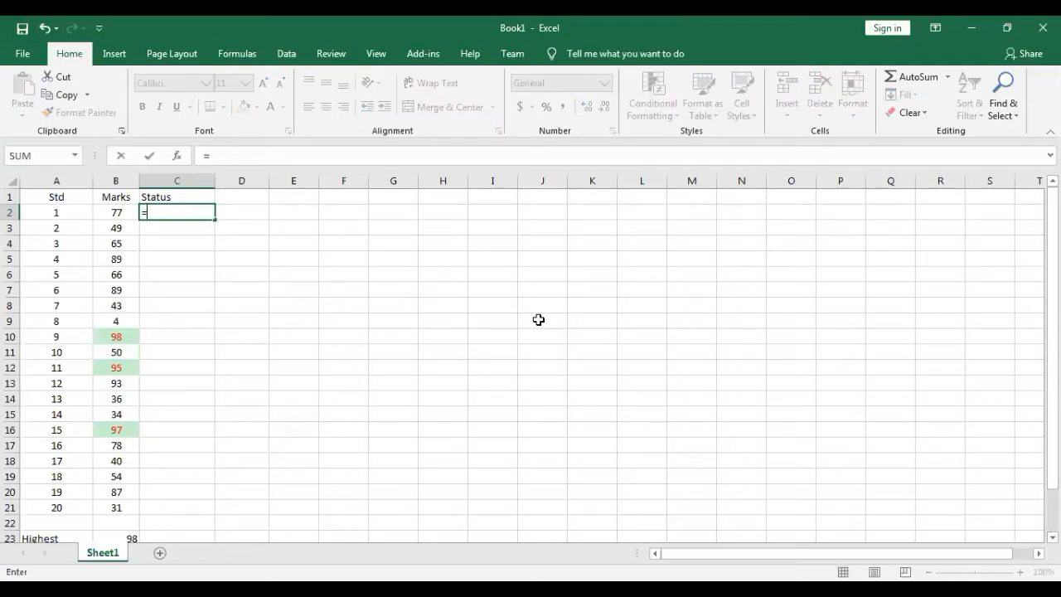
{"action": "type", "text": "IF("}
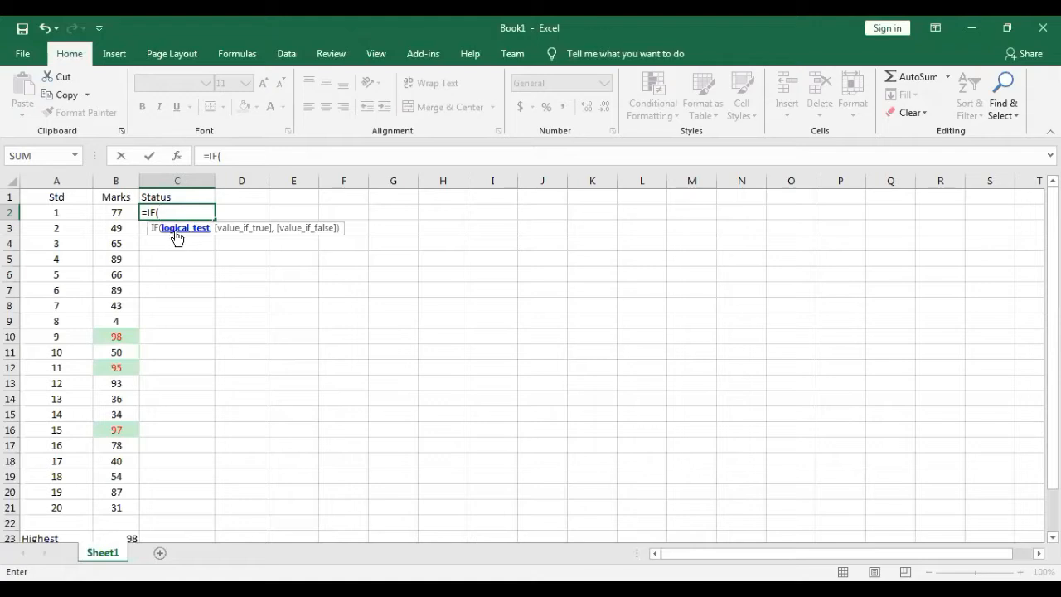
{"action": "left_click", "coordinate": [117, 212]}
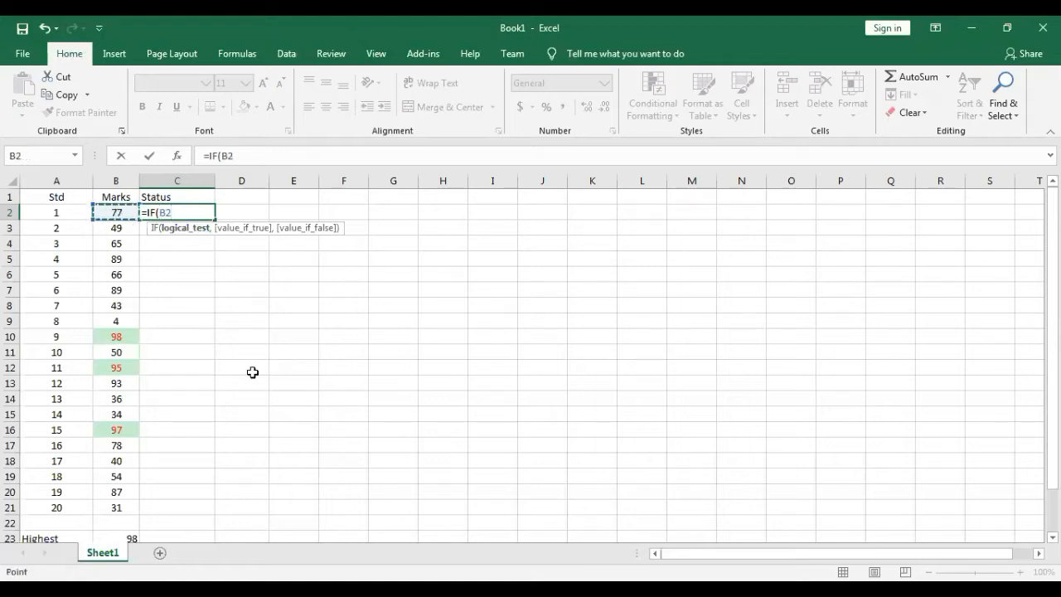
{"action": "type", "text": ">=50"}
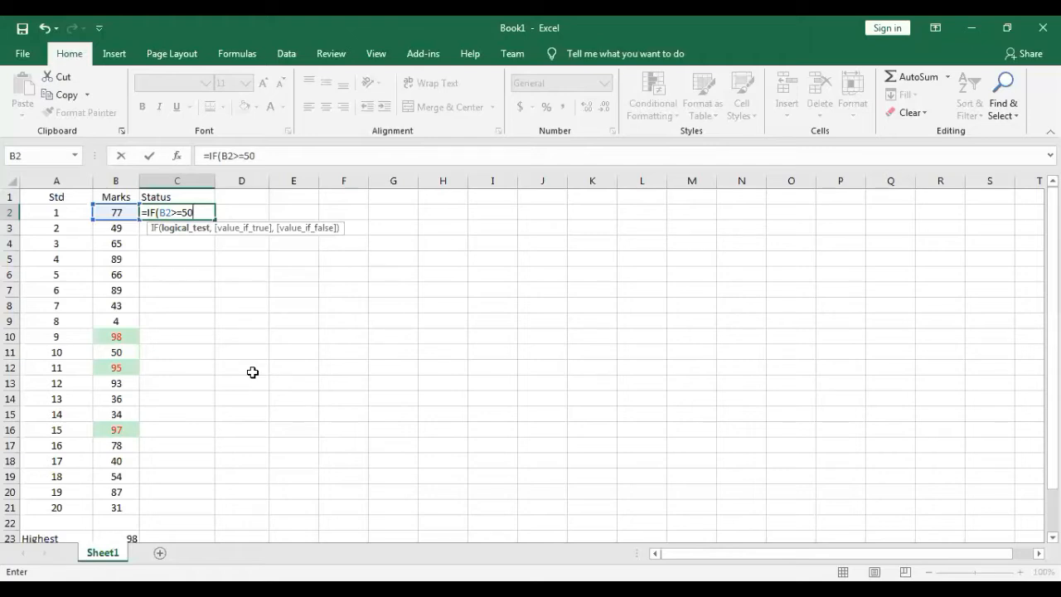
{"action": "type", "text": ","}
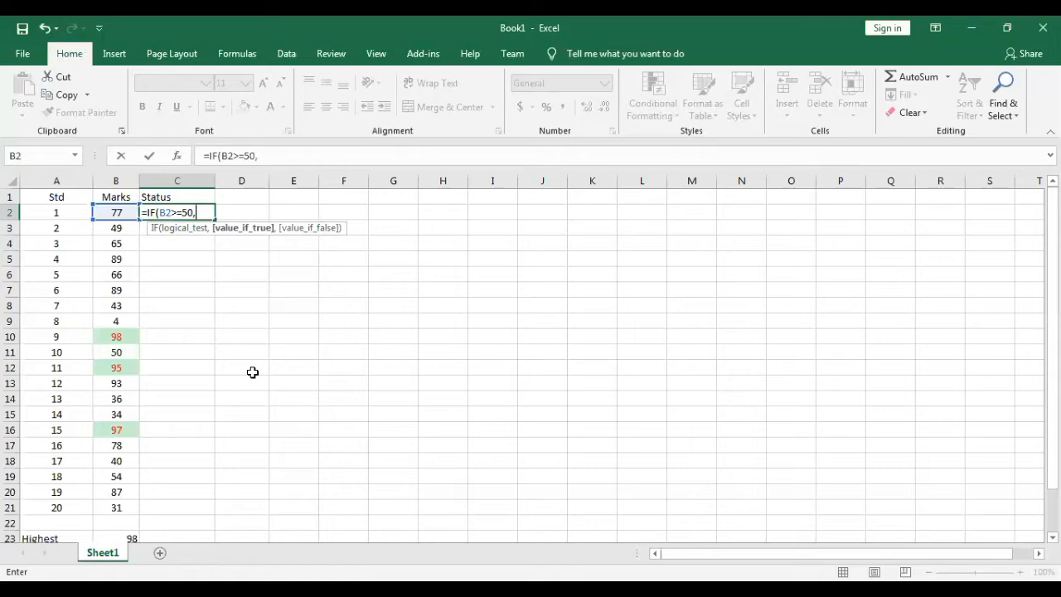
{"action": "type", "text": "\"Pass\""}
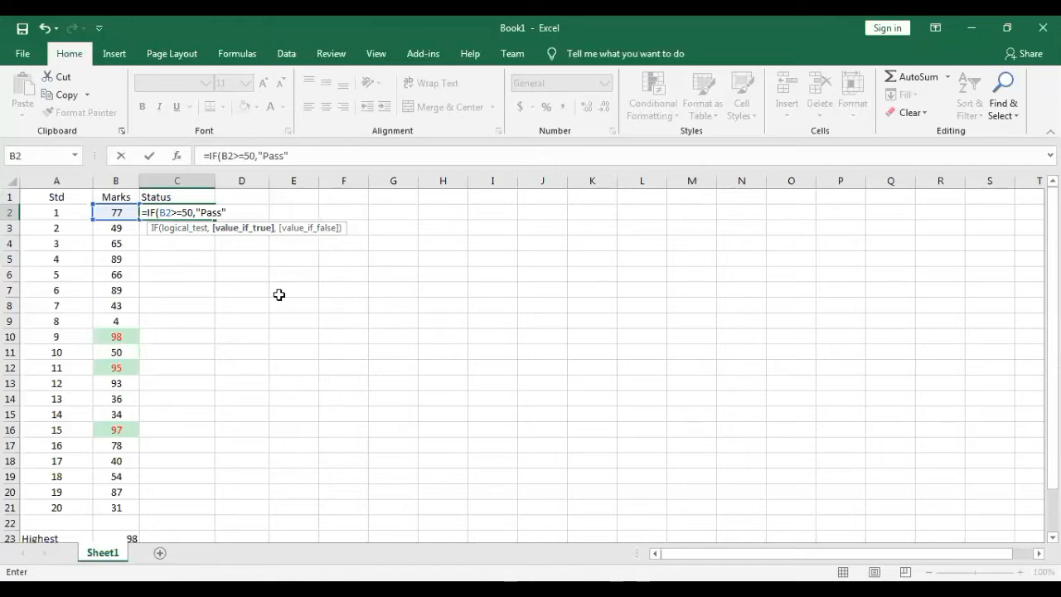
{"action": "type", "text": ","}
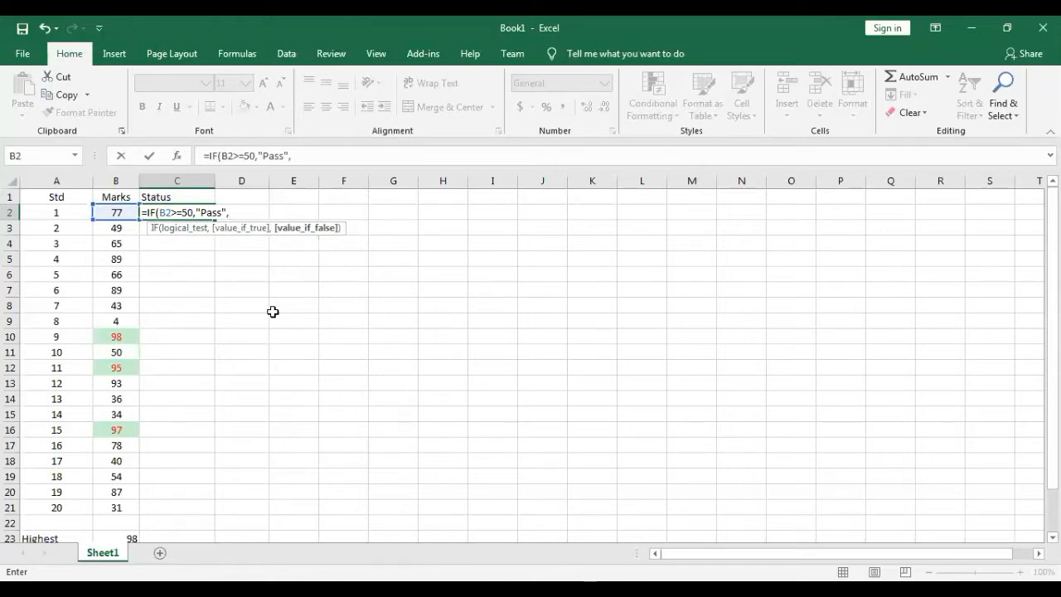
{"action": "type", "text": "\"Fail\")"}
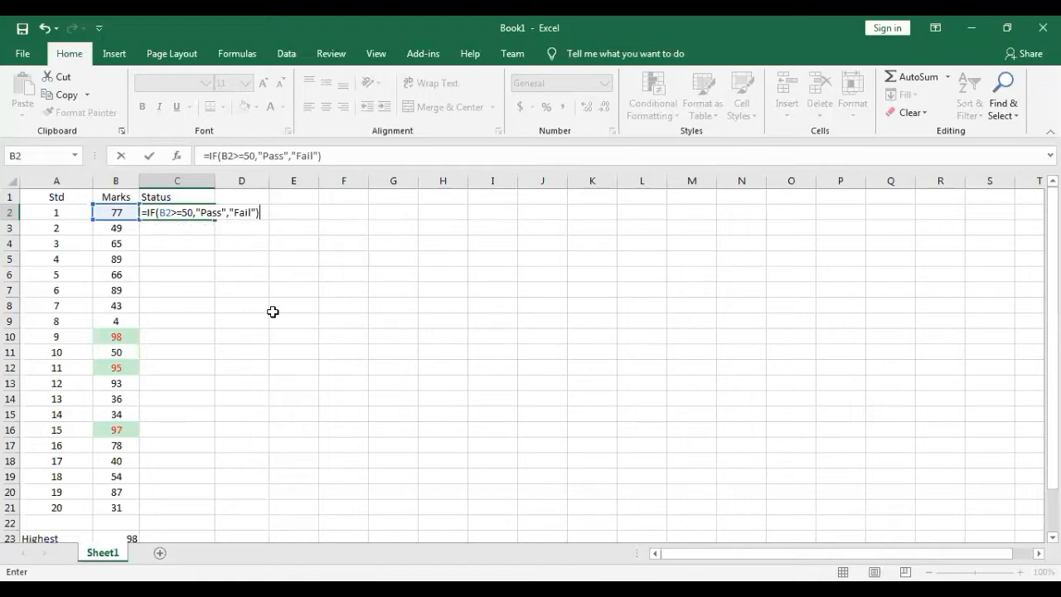
{"action": "key", "text": "Return"}
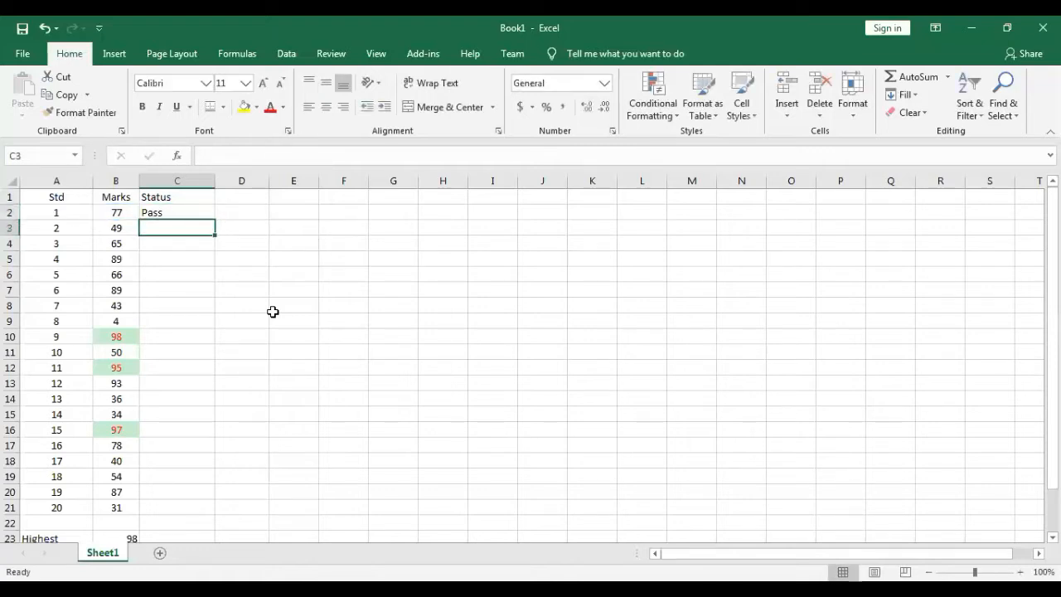
Fill the C2 status formula down through C21
{"action": "left_click", "coordinate": [206, 213]}
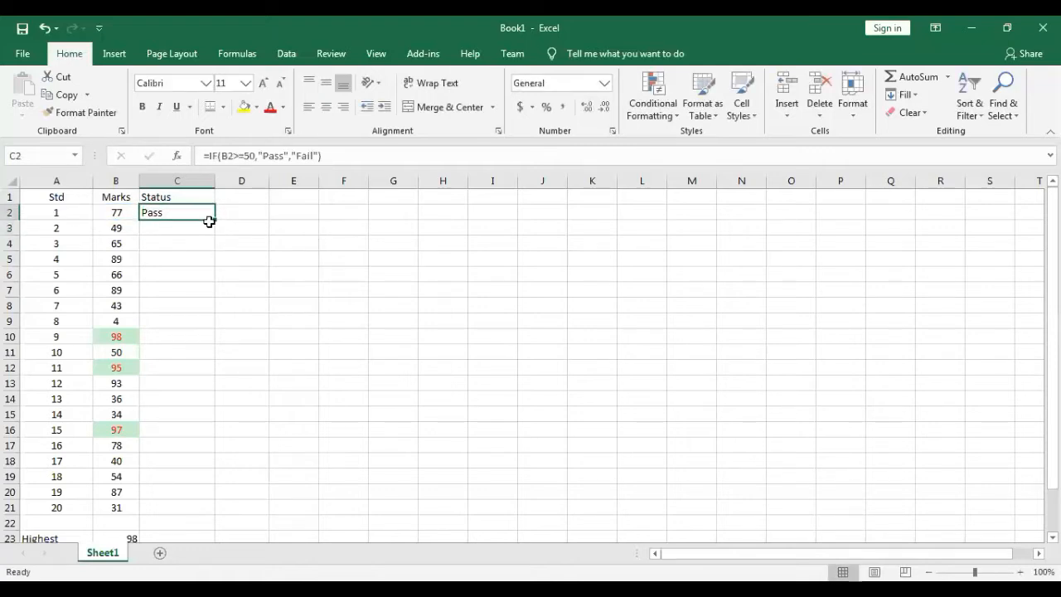
{"action": "left_click_drag", "start_coordinate": [215, 217], "coordinate": [183, 513]}
{"action": "left_click", "coordinate": [315, 384]}
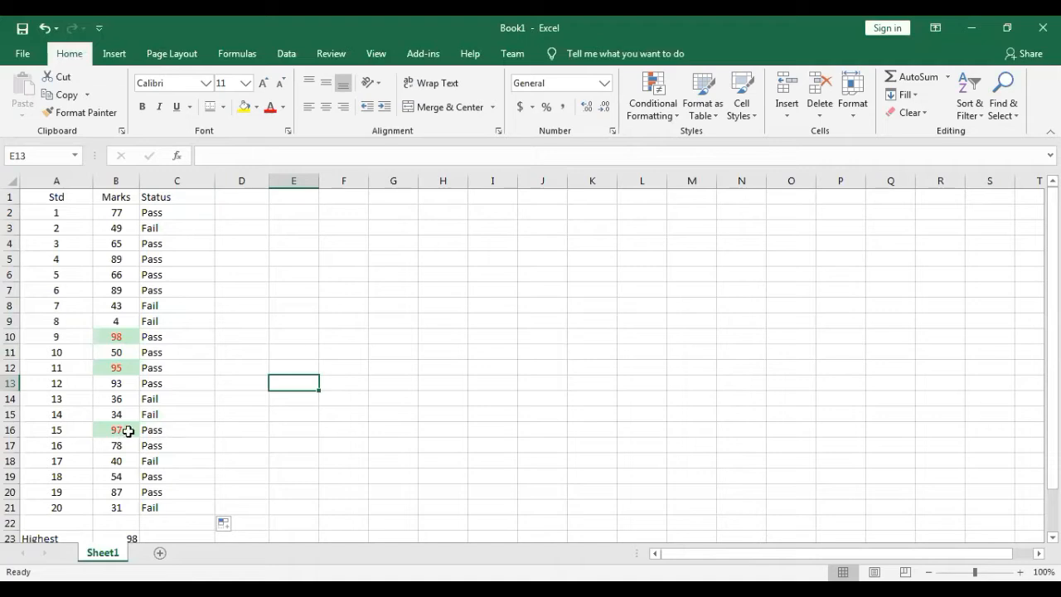
{"action": "left_click", "coordinate": [301, 224]}
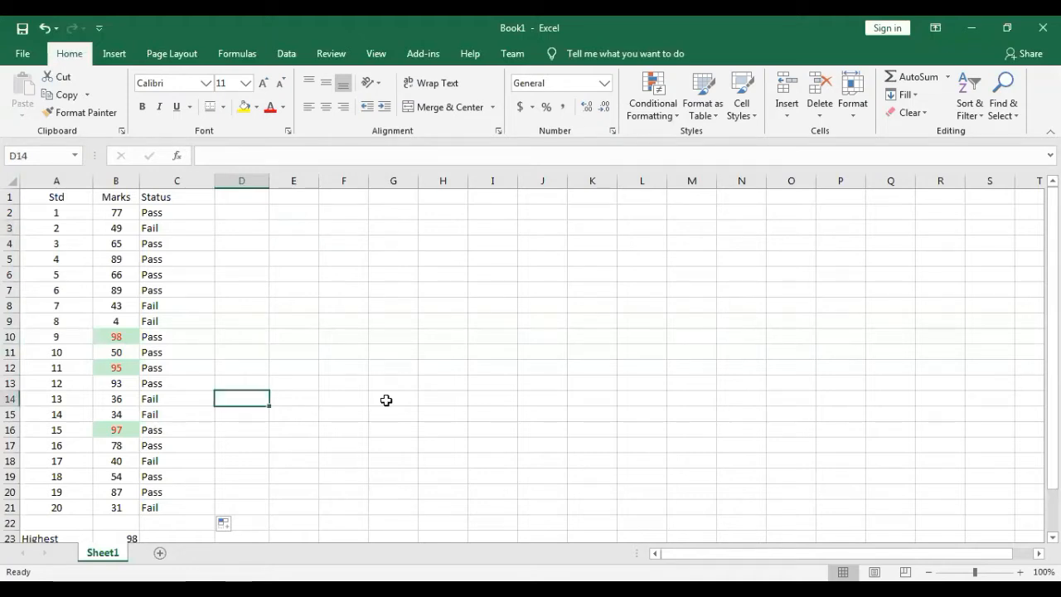
{"action": "key", "text": "Down"}
{"action": "key", "text": "Left"}
{"action": "key", "text": "Down"}
{"action": "key", "text": "Down"}
{"action": "key", "text": "Down"}
{"action": "key", "text": "Down"}
{"action": "key", "text": "Down"}
{"action": "key", "text": "Down"}
{"action": "key", "text": "Down"}
{"action": "key", "text": "Down"}
{"action": "key", "text": "Up"}
{"action": "key", "text": "Up"}
{"action": "key", "text": "Up"}
{"action": "key", "text": "Up"}
{"action": "key", "text": "Up"}
{"action": "key", "text": "Up"}
{"action": "key", "text": "Up"}
{"action": "key", "text": "Up"}
{"action": "key", "text": "Up"}
{"action": "key", "text": "Up"}
{"action": "key", "text": "Up"}
{"action": "key", "text": "Up"}
{"action": "key", "text": "Up"}
{"action": "key", "text": "Up"}
{"action": "key", "text": "Up"}
{"action": "key", "text": "Up"}
{"action": "key", "text": "Up"}
{"action": "key", "text": "Up"}
{"action": "key", "text": "Up"}
{"action": "key", "text": "Up"}
Enter the labels Pass in E14 and Fail in E15 beside the marks table
{"action": "key", "text": "Down"}
{"action": "key", "text": "Down"}
{"action": "key", "text": "Down"}
{"action": "key", "text": "Down"}
{"action": "key", "text": "Down"}
{"action": "key", "text": "Down"}
{"action": "key", "text": "Down"}
{"action": "key", "text": "Down"}
{"action": "key", "text": "Down"}
{"action": "key", "text": "Down"}
{"action": "key", "text": "Down"}
{"action": "key", "text": "Down"}
{"action": "key", "text": "Down"}
{"action": "key", "text": "Down"}
{"action": "key", "text": "Right"}
{"action": "key", "text": "Right"}
{"action": "key", "text": "Up"}
{"action": "type", "text": "Pass"}
{"action": "key", "text": "Return"}
{"action": "type", "text": "Fail"}
{"action": "key", "text": "Up"}
Count the passing students in F14 with a COUNTIF formula over C2:C21 using the criterion "Pass"
{"action": "key", "text": "Right"}
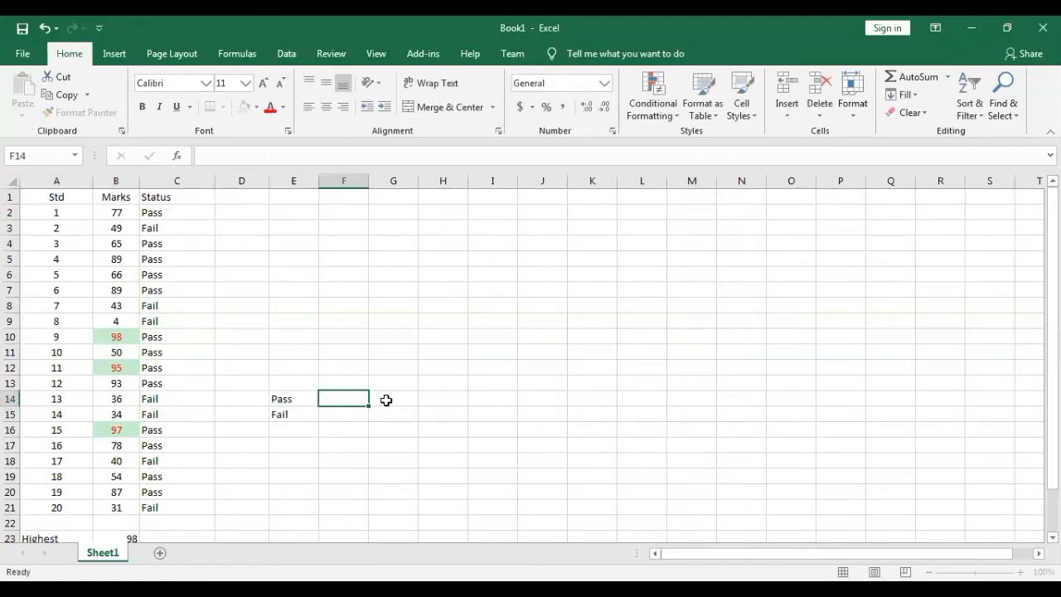
{"action": "type", "text": "="}
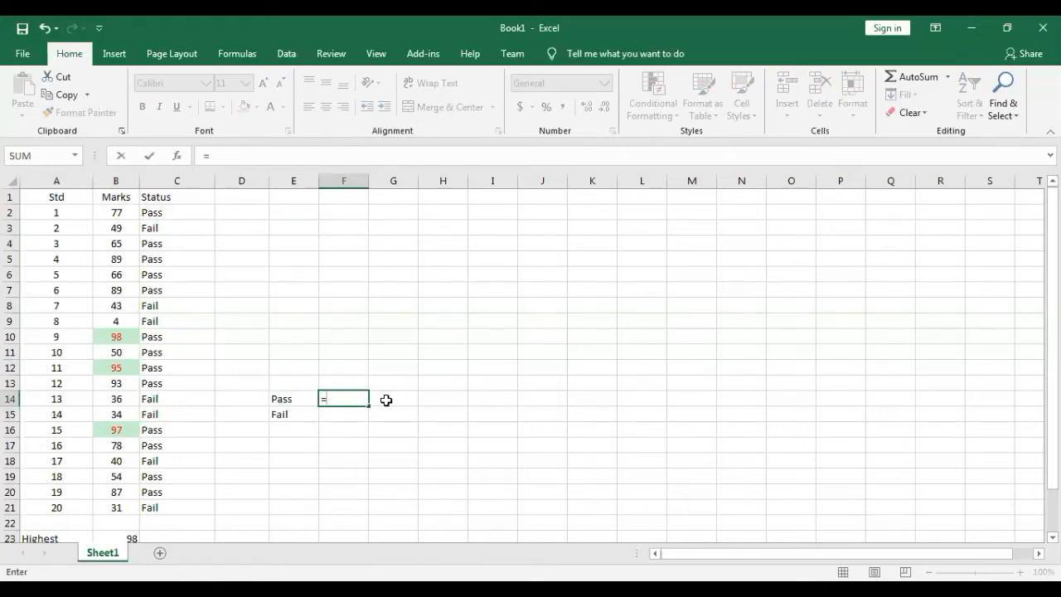
{"action": "type", "text": "count"}
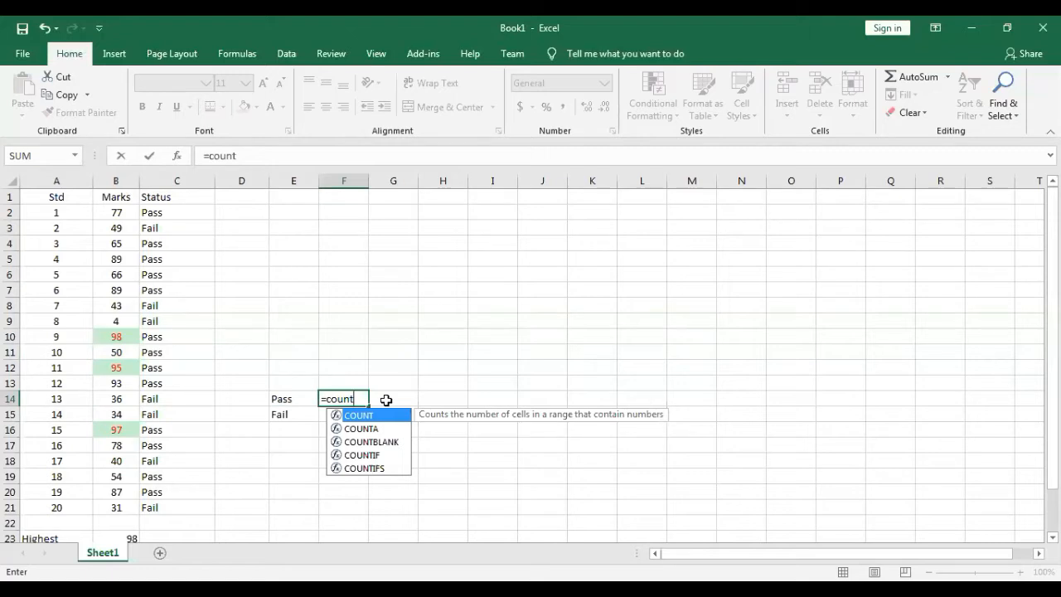
{"action": "key", "text": "Down"}
{"action": "key", "text": "Down"}
{"action": "key", "text": "Down"}
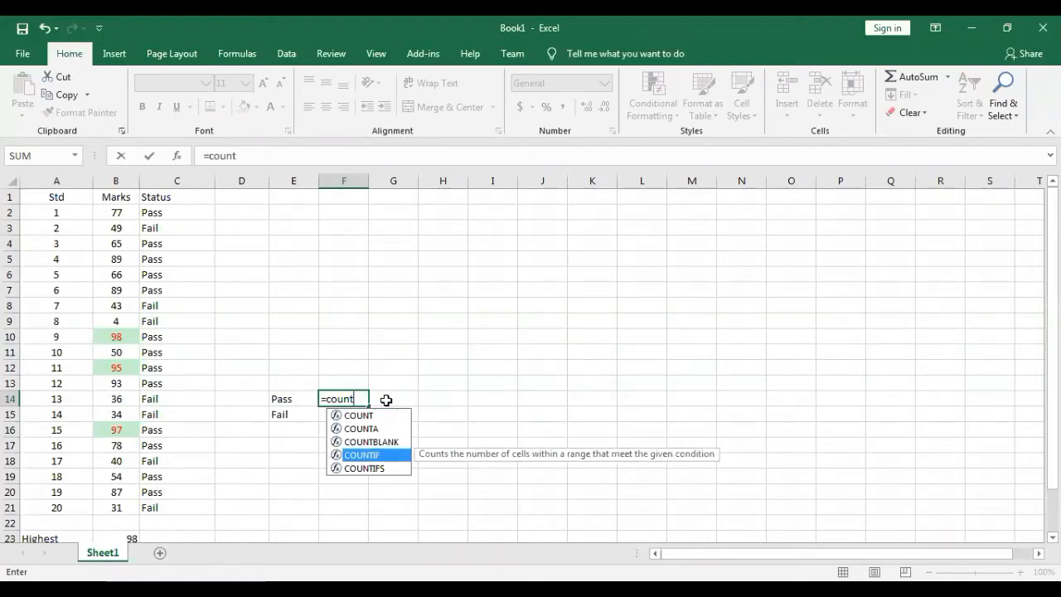
{"action": "key", "text": "Tab"}
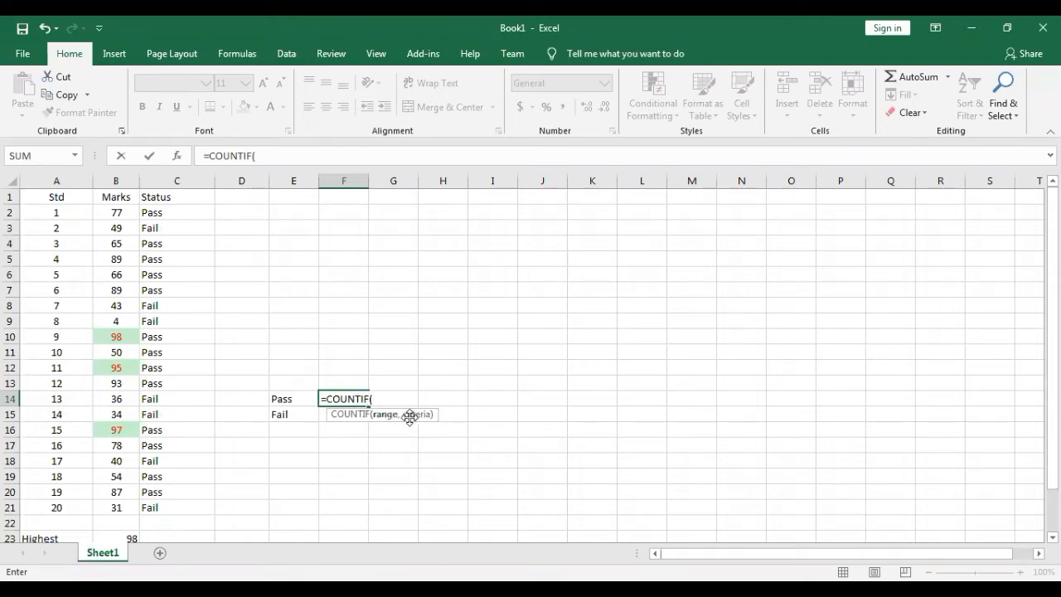
{"action": "left_click", "coordinate": [179, 220]}
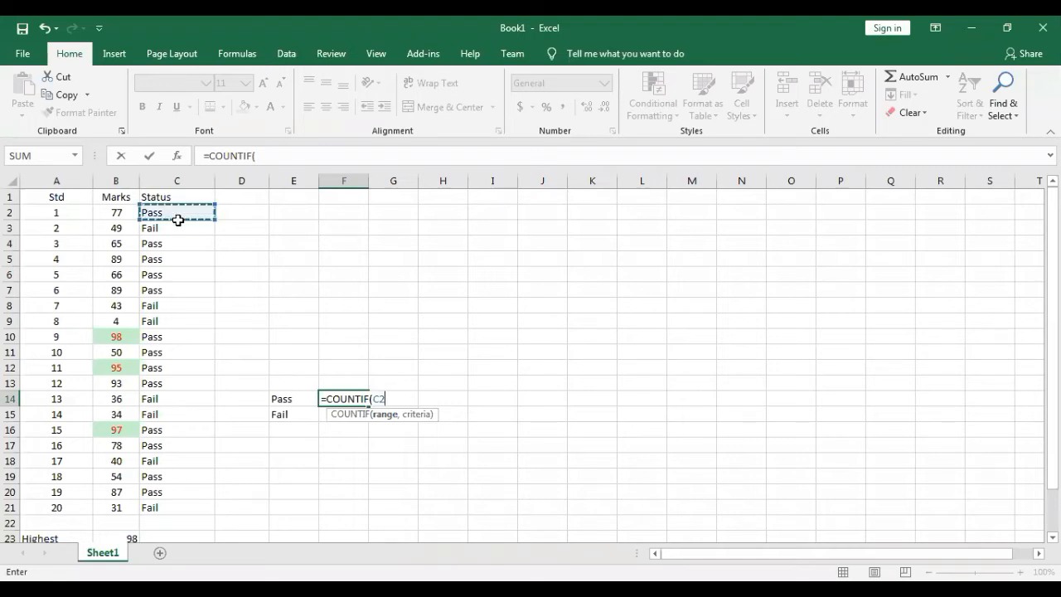
{"action": "left_click_drag", "start_coordinate": [178, 220], "coordinate": [162, 507]}
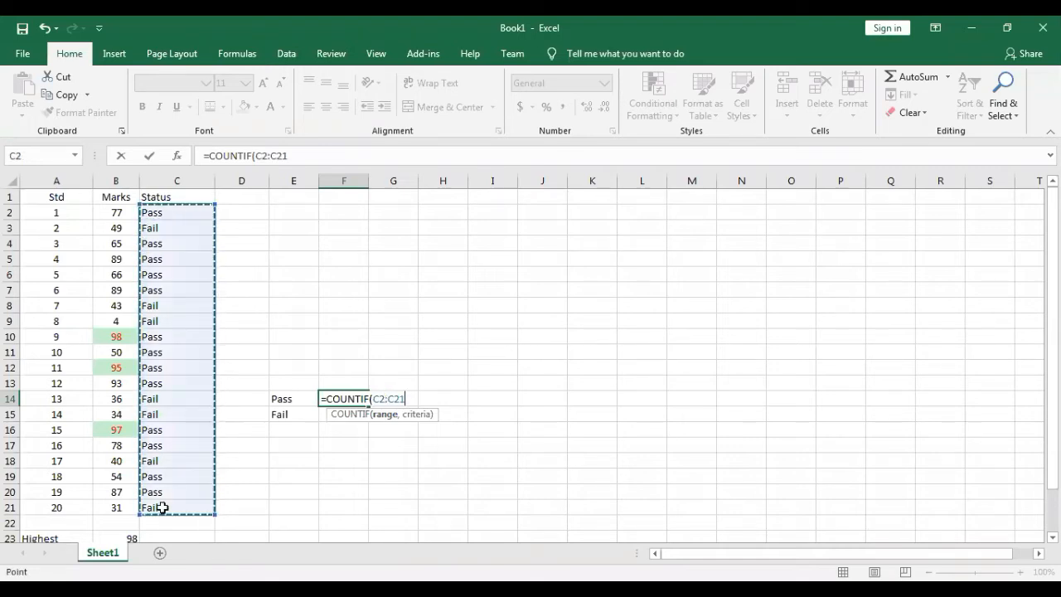
{"action": "type", "text": ","}
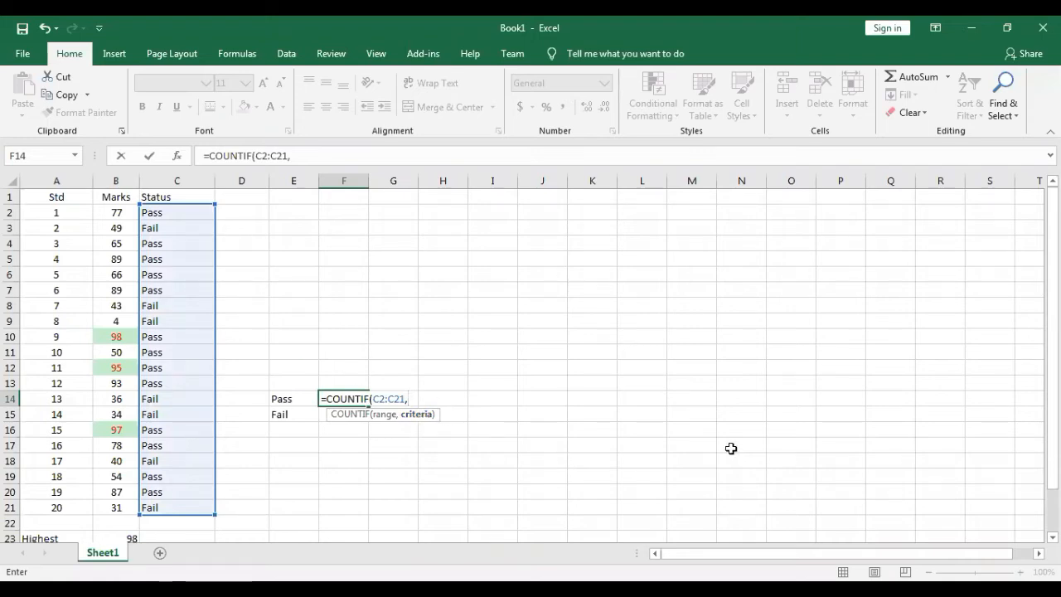
{"action": "type", "text": "\"Pass\""}
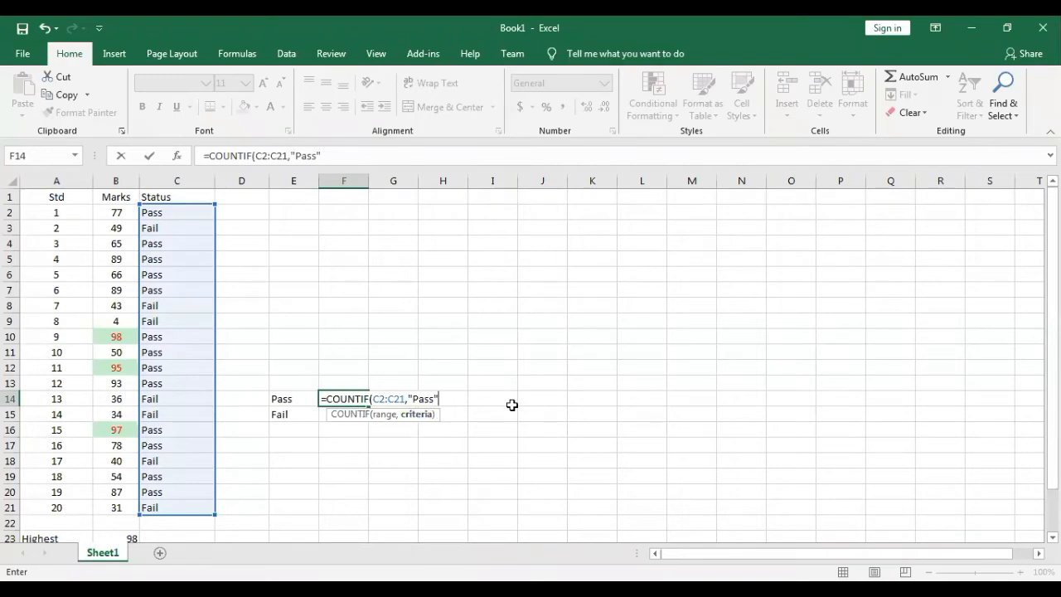
{"action": "key", "text": "Return"}
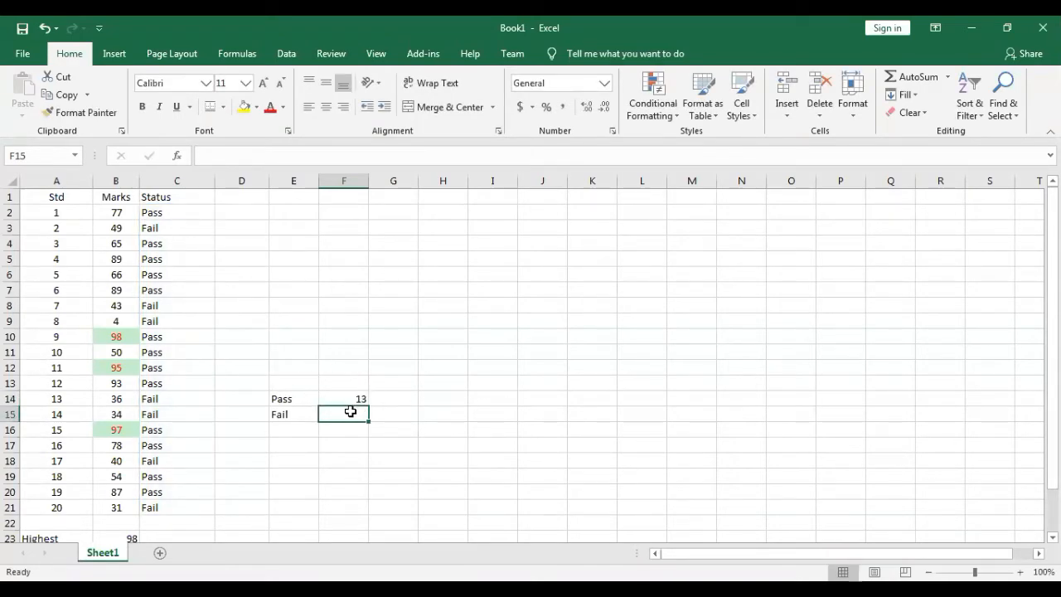
Count the failing students in F15 with a COUNTIF formula over C2:C21 using the criterion "Fail"
{"action": "type", "text": "="}
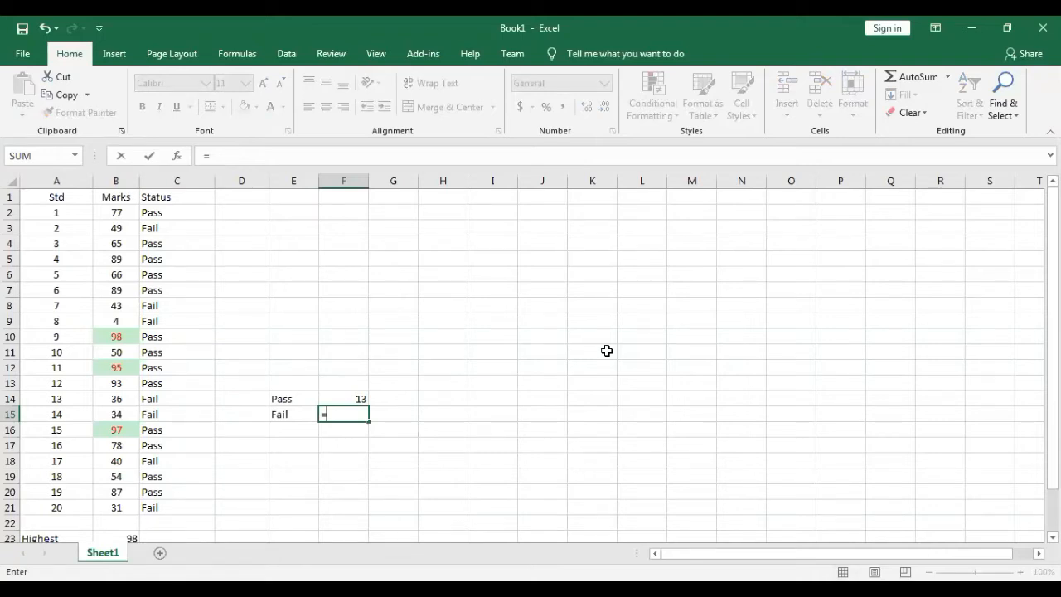
{"action": "type", "text": "COUNTIF("}
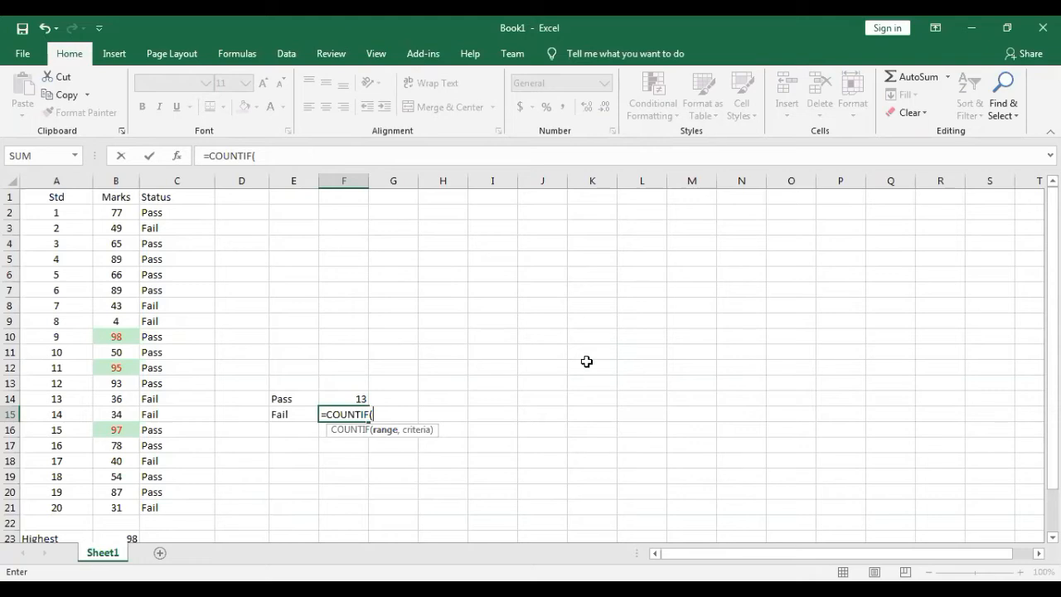
{"action": "left_click", "coordinate": [148, 212]}
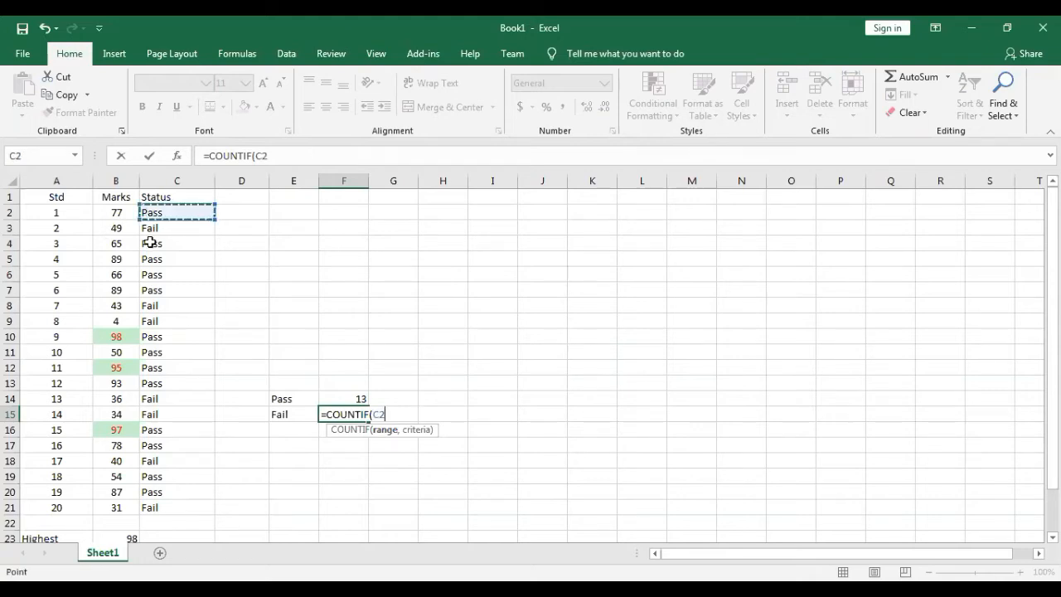
{"action": "left_click_drag", "start_coordinate": [150, 242], "coordinate": [194, 501]}
{"action": "type", "text": ",\"F"}
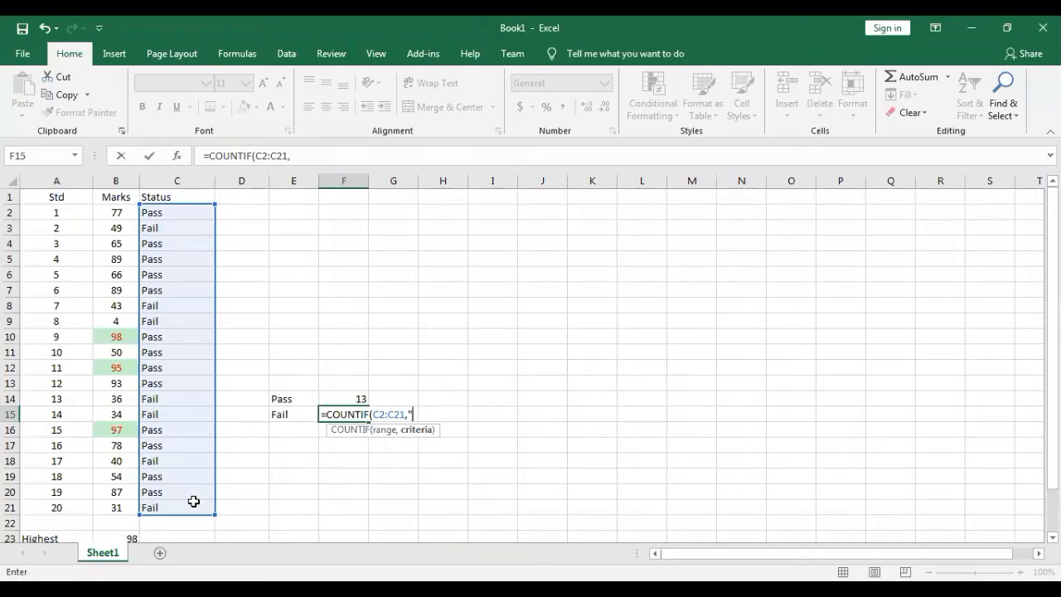
{"action": "type", "text": "ail\""}
{"action": "key", "text": "Return"}
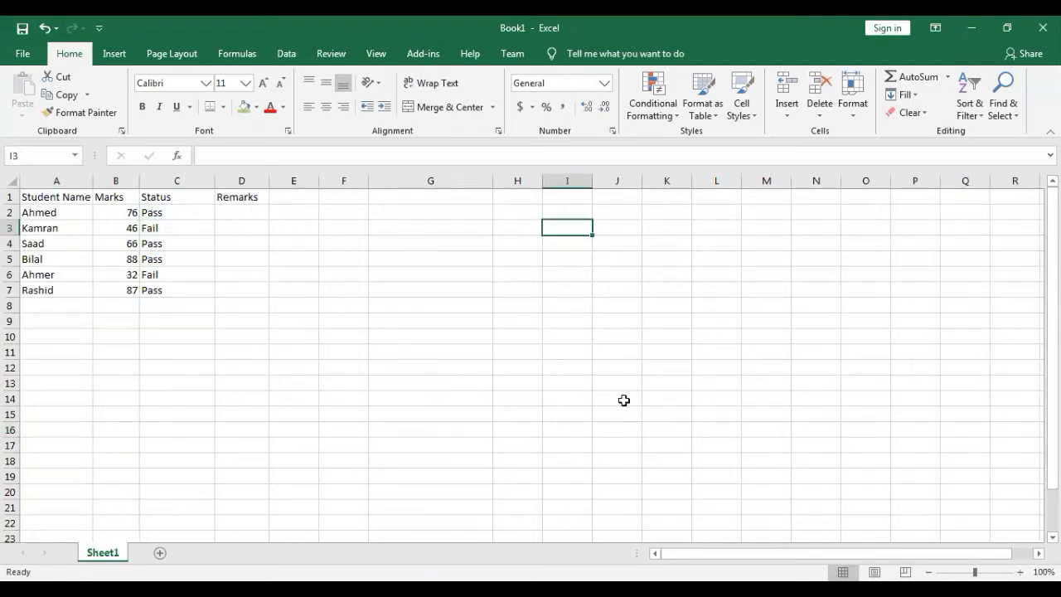
Enter the first grading criterion, with 80+ in I3 and Excellent in J3
{"action": "type", "text": "80+"}
{"action": "key", "text": "Tab"}
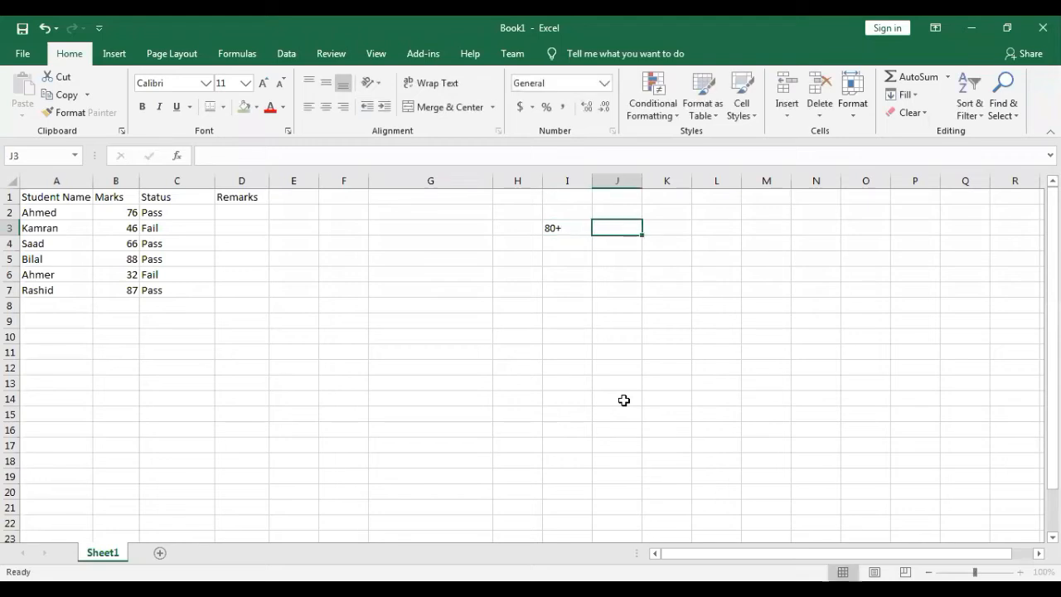
{"action": "type", "text": "Excelle"}
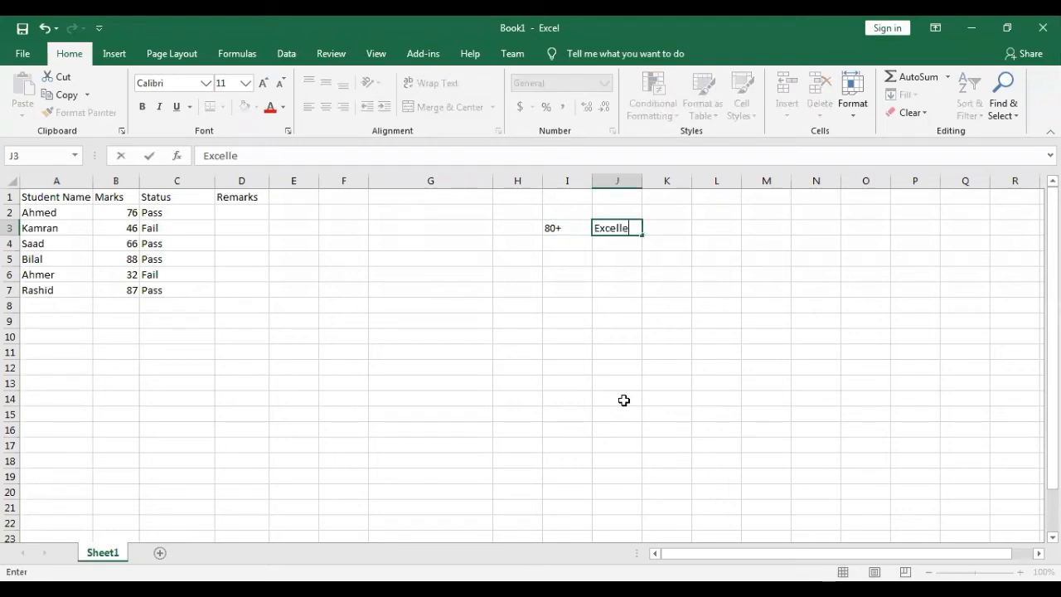
{"action": "type", "text": "nt"}
{"action": "key", "text": "Return"}
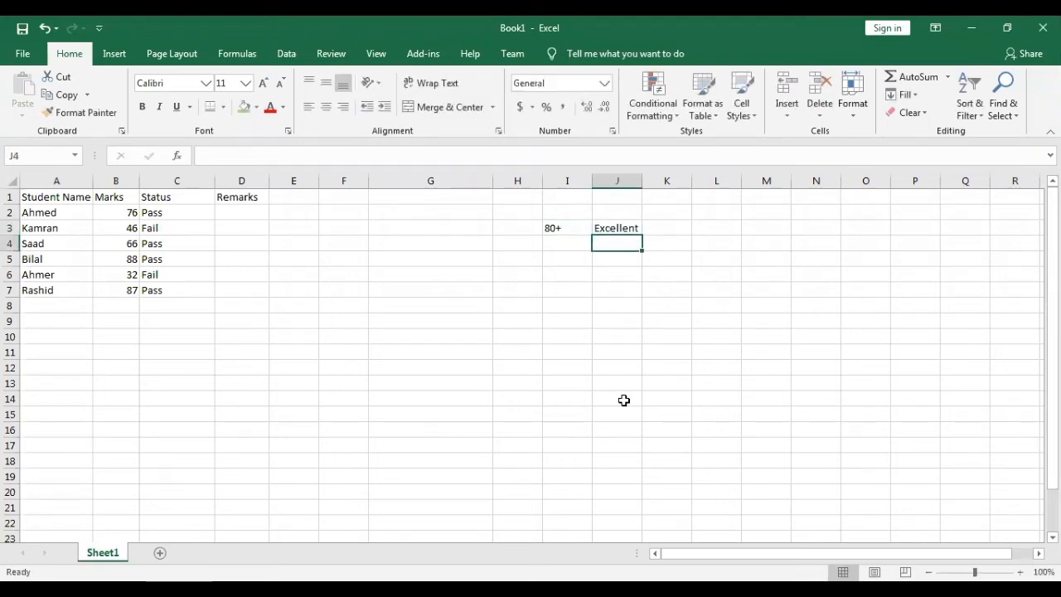
Add the second grading criterion, with 50-80 in I4 and Average in J4
{"action": "key", "text": "Left"}
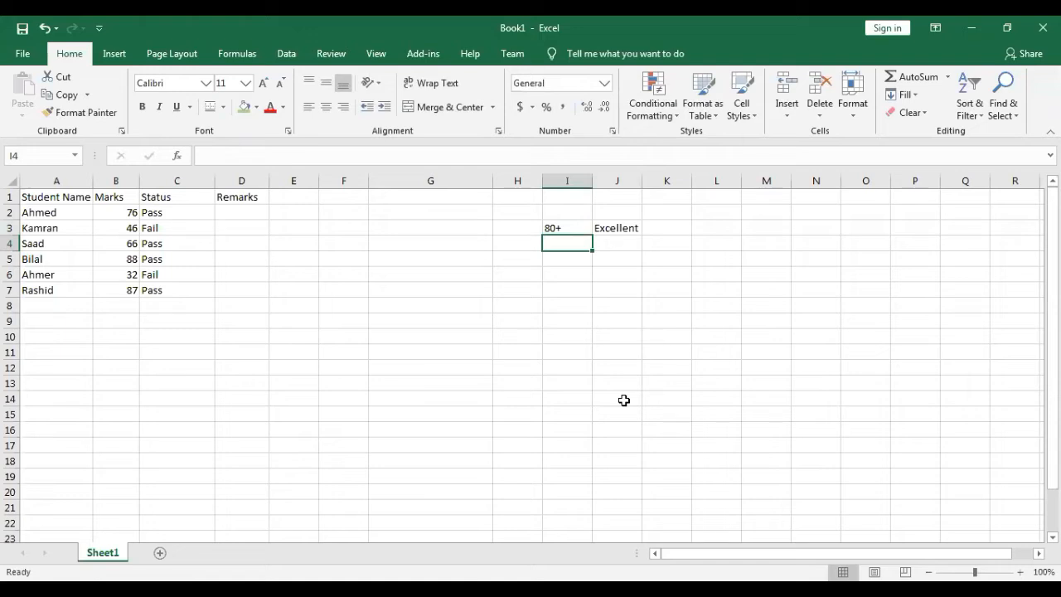
{"action": "type", "text": "50-080"}
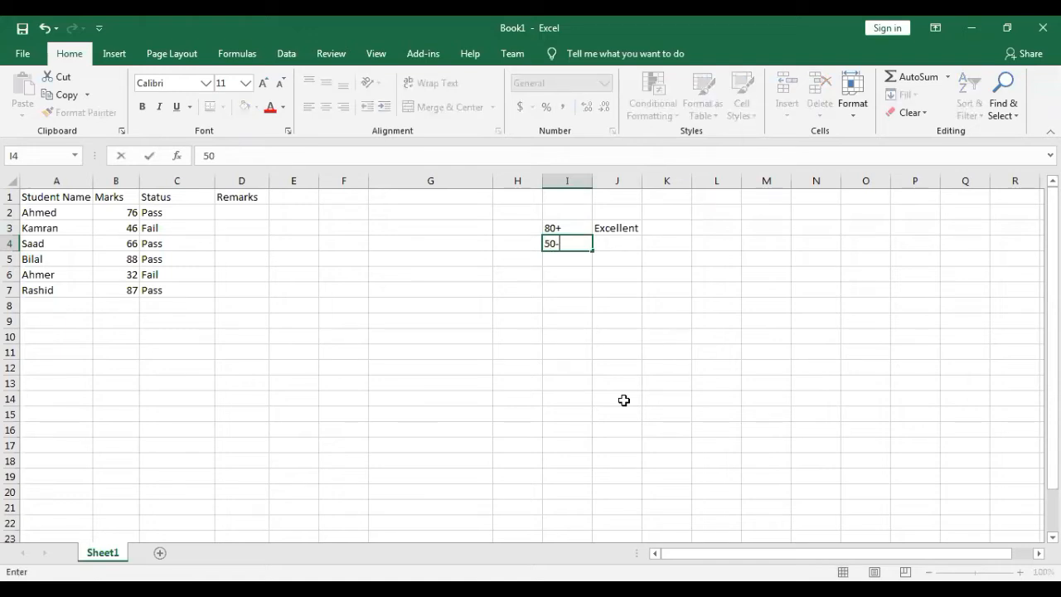
{"action": "key", "text": "BackSpace"}
{"action": "key", "text": "BackSpace"}
{"action": "key", "text": "BackSpace"}
{"action": "type", "text": "80"}
{"action": "key", "text": "Tab"}
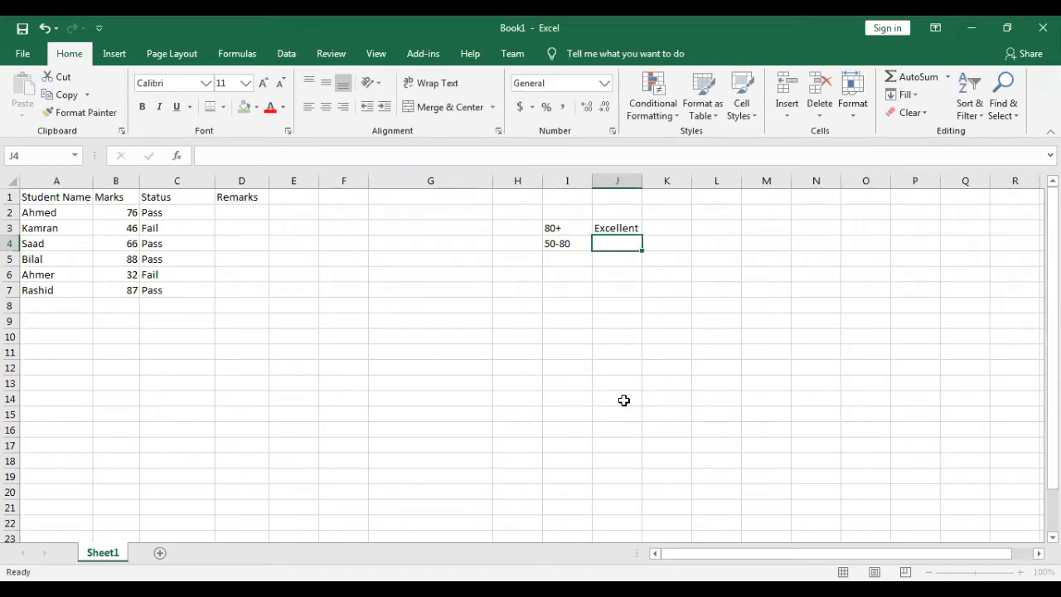
{"action": "type", "text": "Average"}
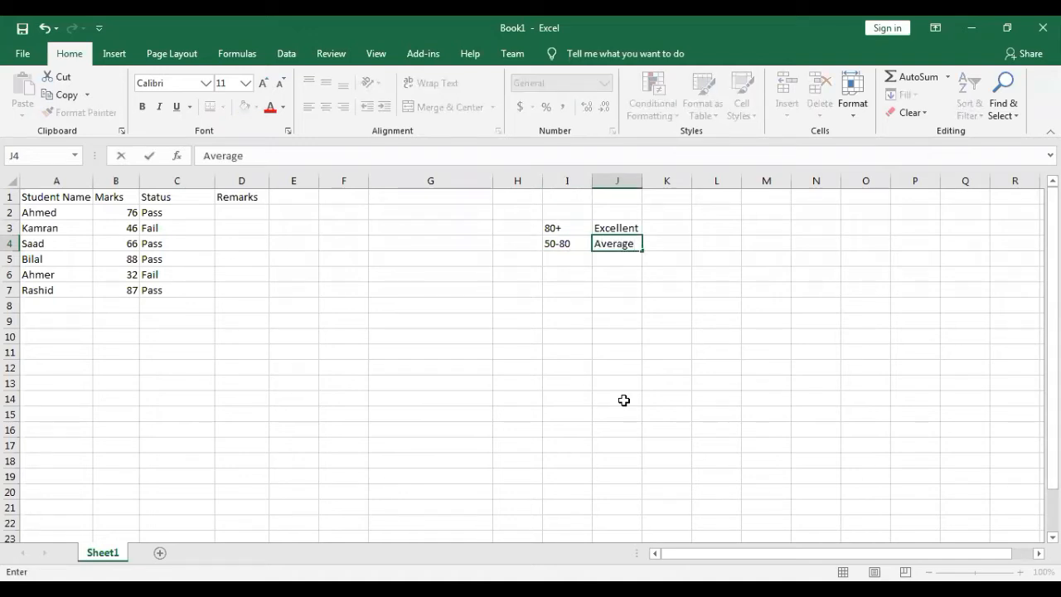
{"action": "key", "text": "Return"}
{"action": "key", "text": "Left"}
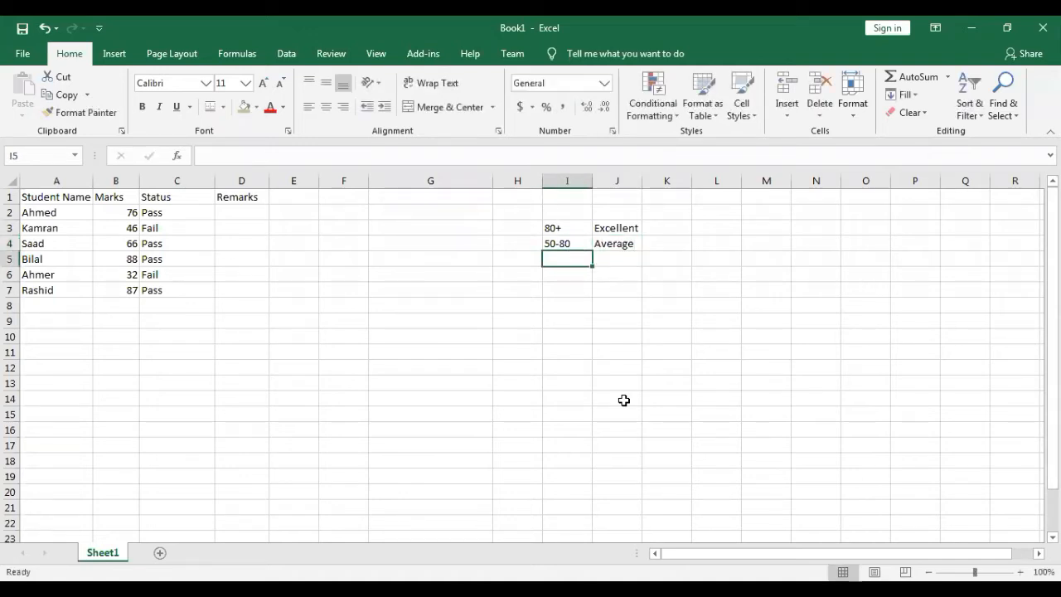
Add the third grading criterion, with Below 50 in I5 and Poor in J5
{"action": "type", "text": "Below"}
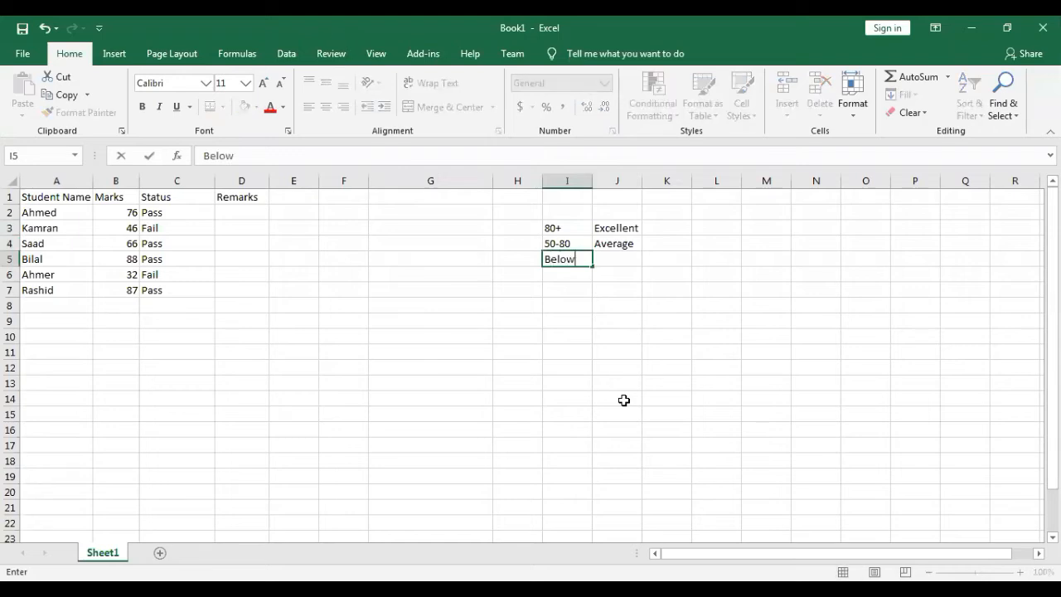
{"action": "type", "text": " 50"}
{"action": "key", "text": "Return"}
{"action": "key", "text": "Right"}
{"action": "key", "text": "Up"}
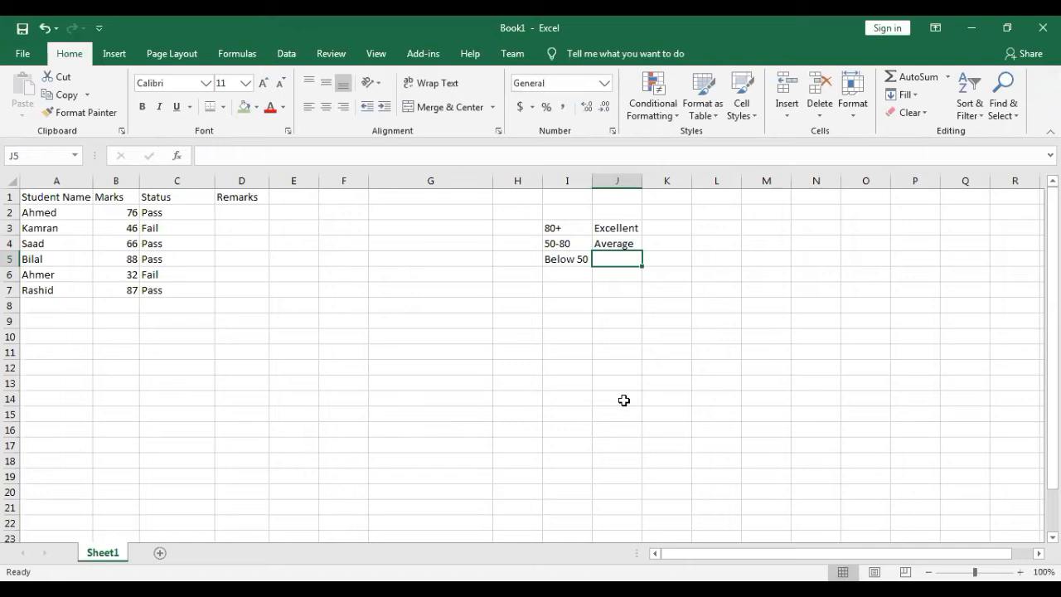
{"action": "type", "text": "Poor"}
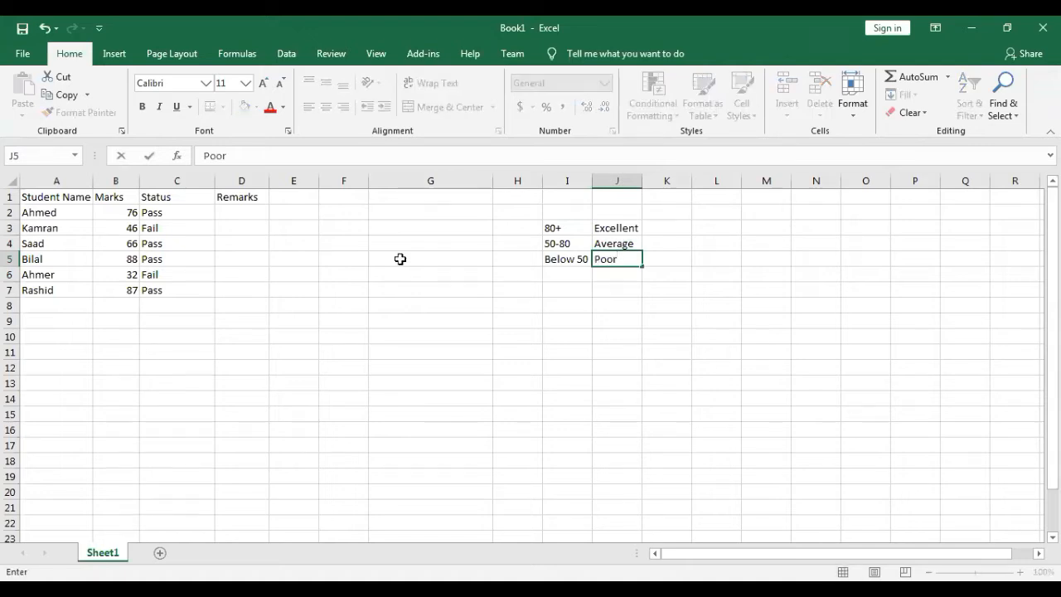
Begin an IF formula in D2 that returns "Excellent" when B2>=80
{"action": "left_click", "coordinate": [221, 209]}
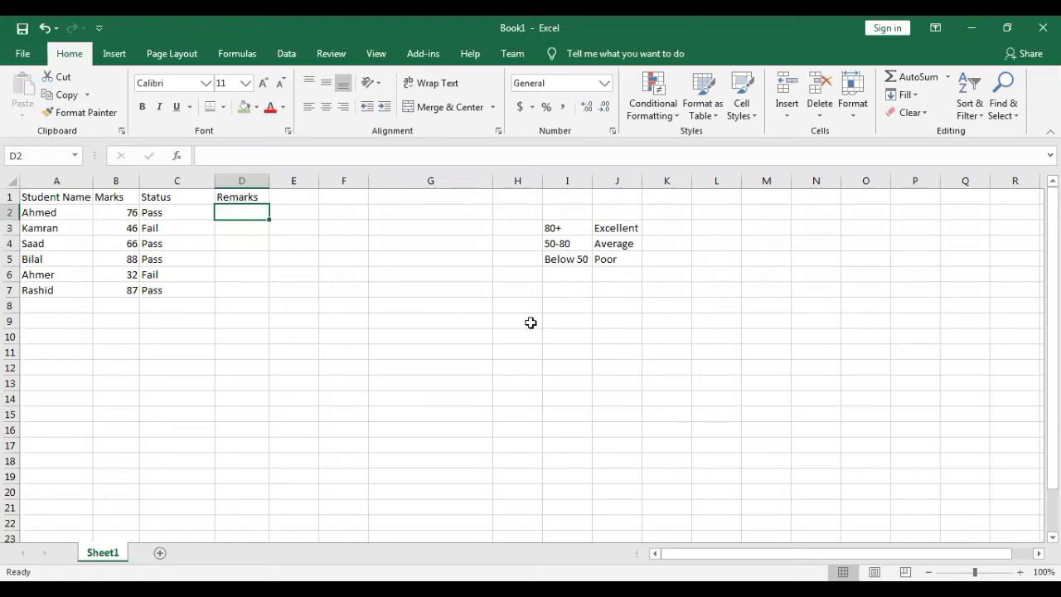
{"action": "type", "text": "="}
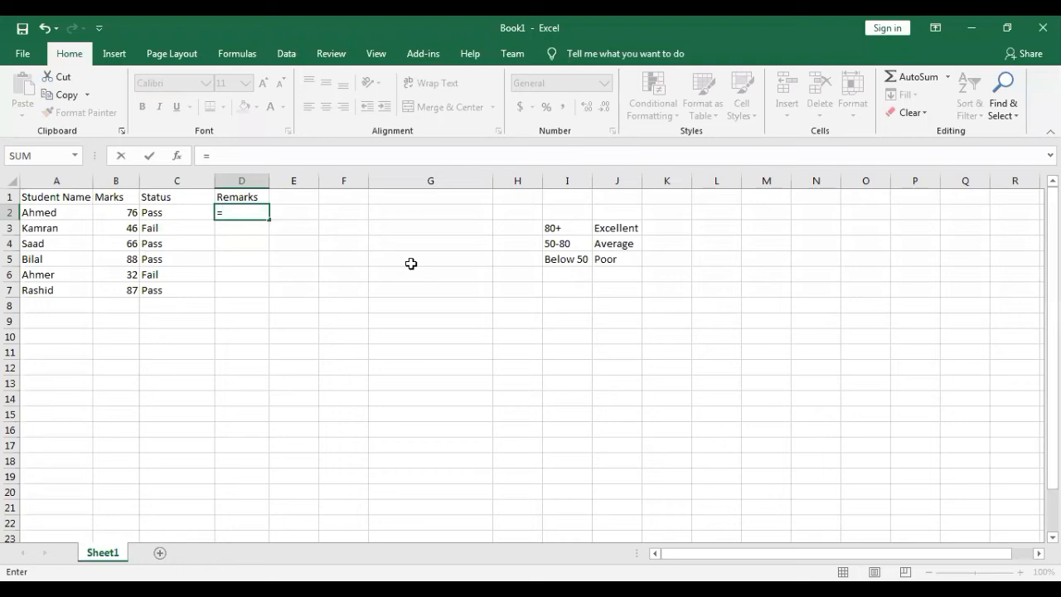
{"action": "type", "text": "IF("}
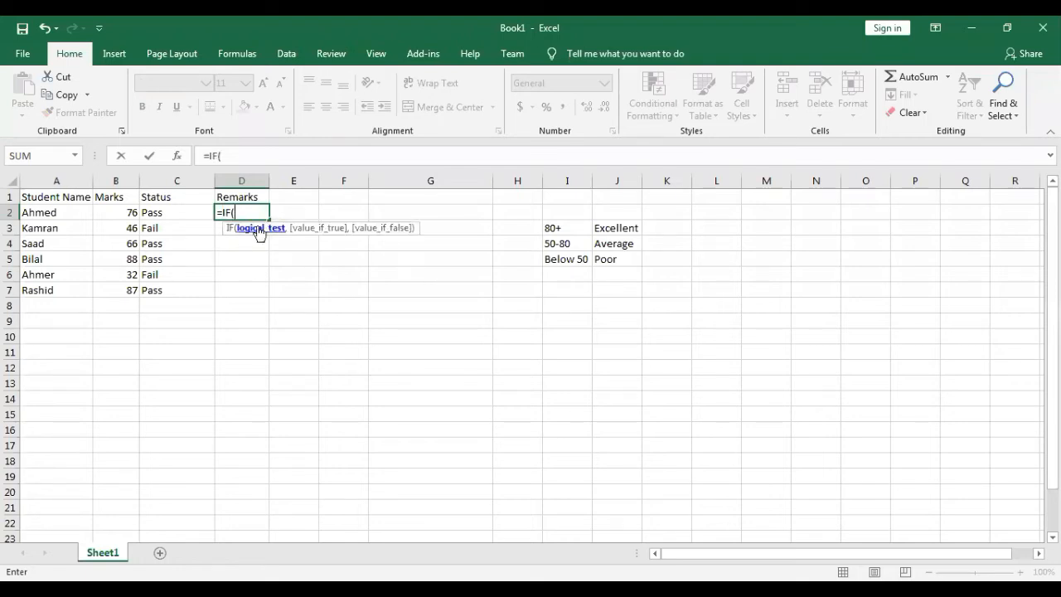
{"action": "key", "text": "Left"}
{"action": "key", "text": "Left"}
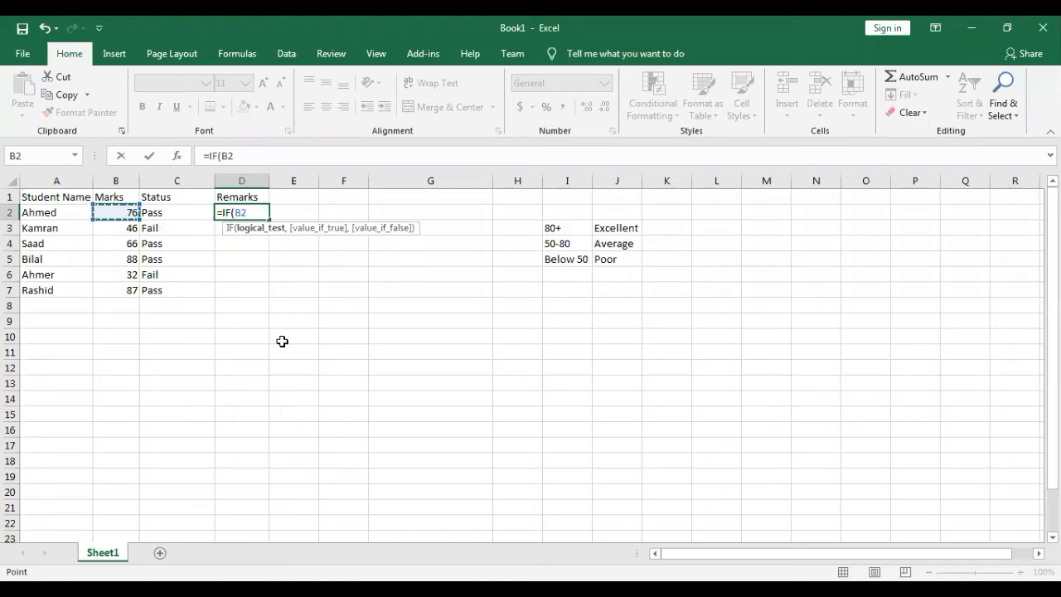
{"action": "type", "text": ">=80,\"Ex"}
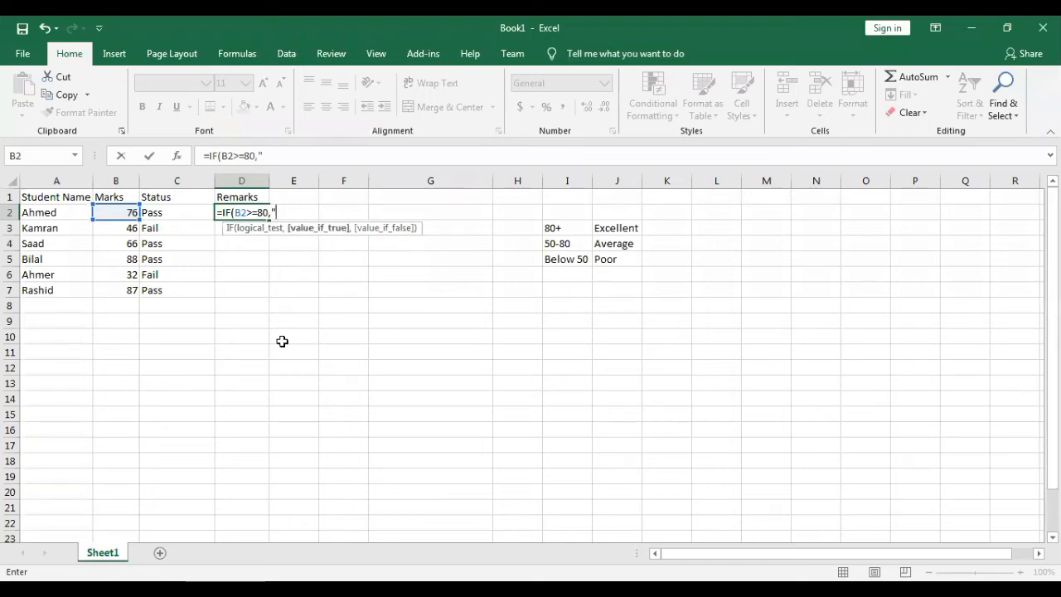
{"action": "type", "text": "cellen"}
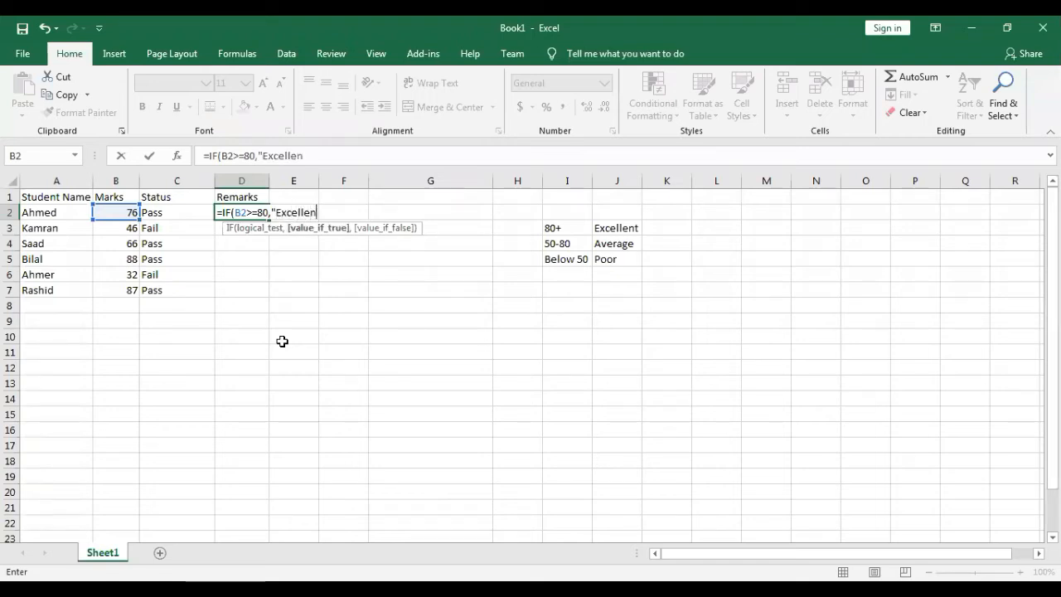
{"action": "type", "text": "t\","}
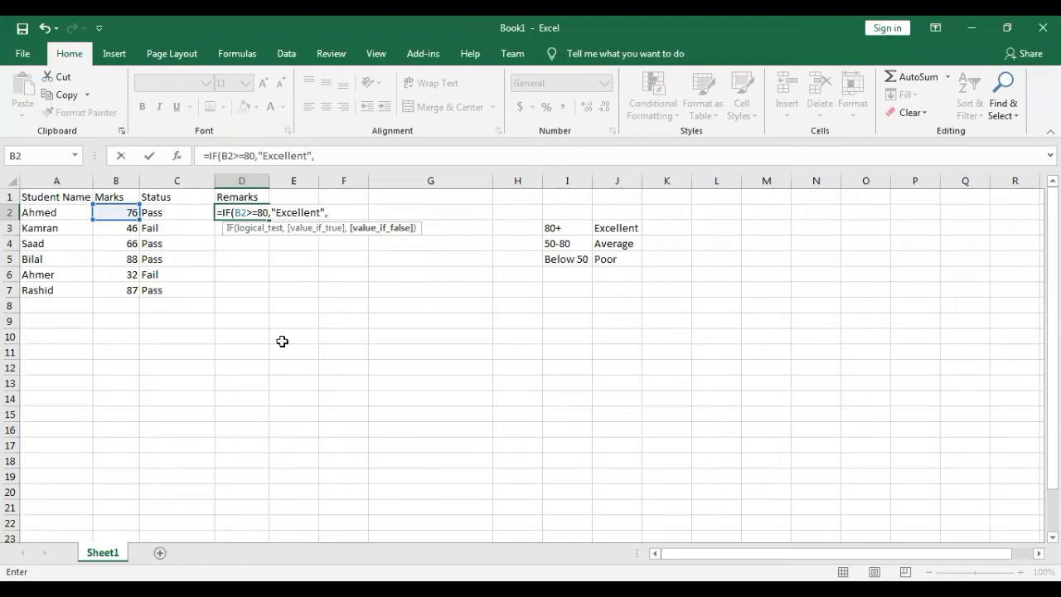
Complete the D2 formula with a nested IF that returns "Averge" when B2>=50 and "Poor" otherwise
{"action": "type", "text": "if"}
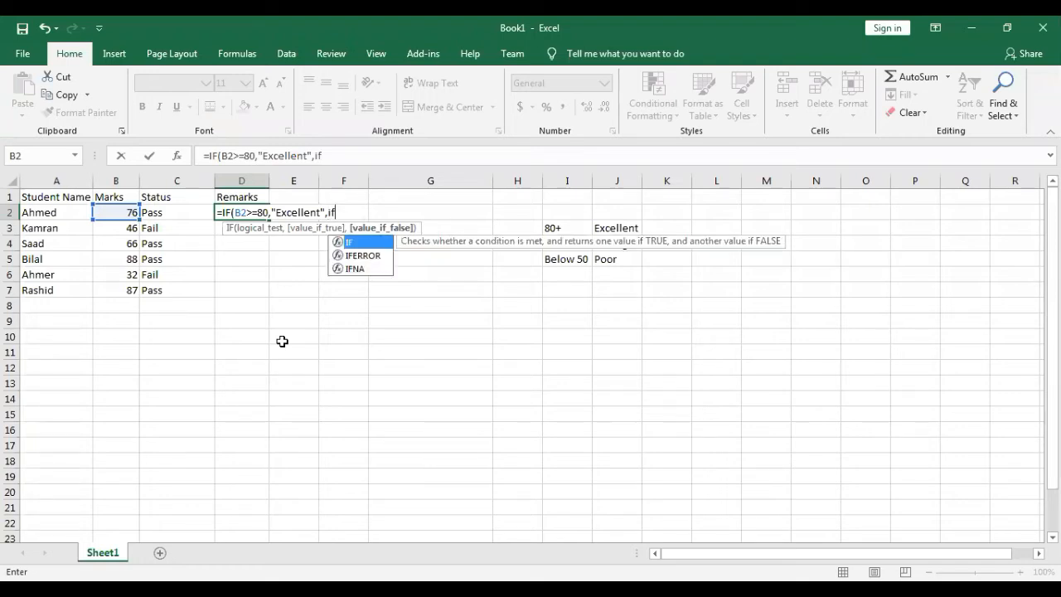
{"action": "type", "text": "("}
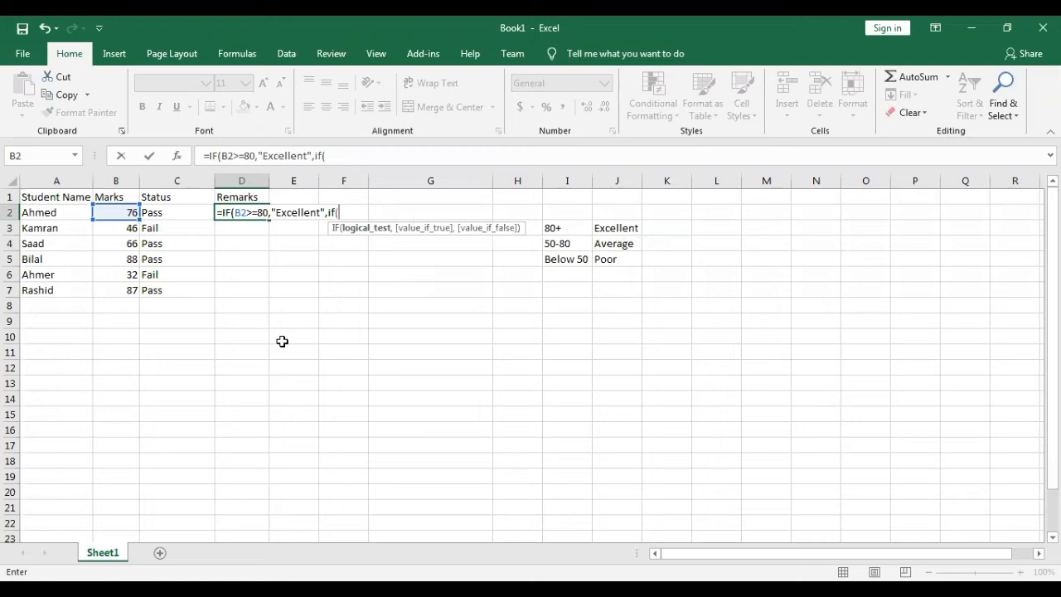
{"action": "left_click", "coordinate": [124, 214]}
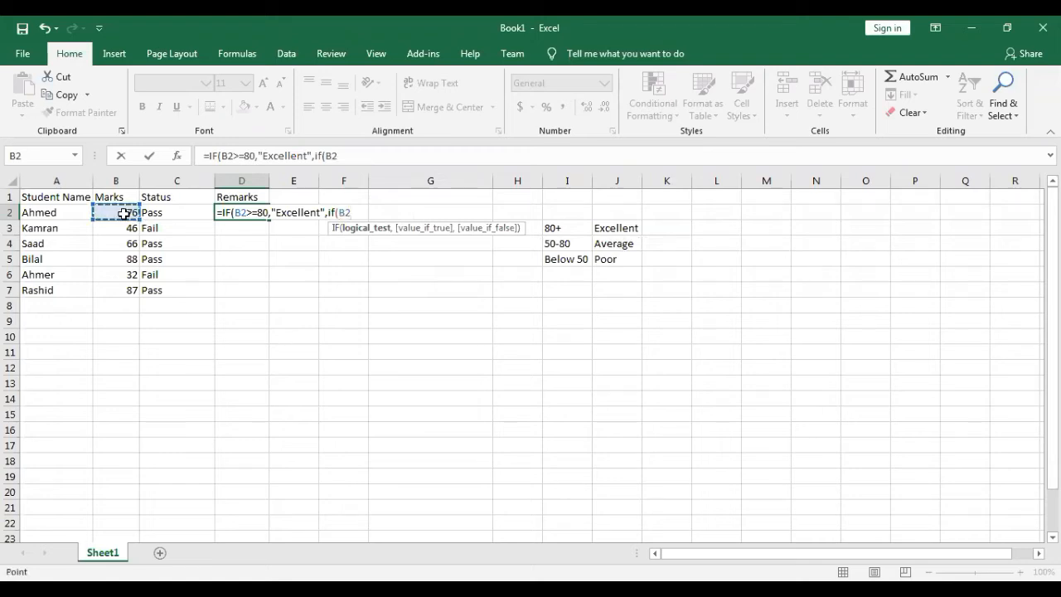
{"action": "type", "text": ">=50,\""}
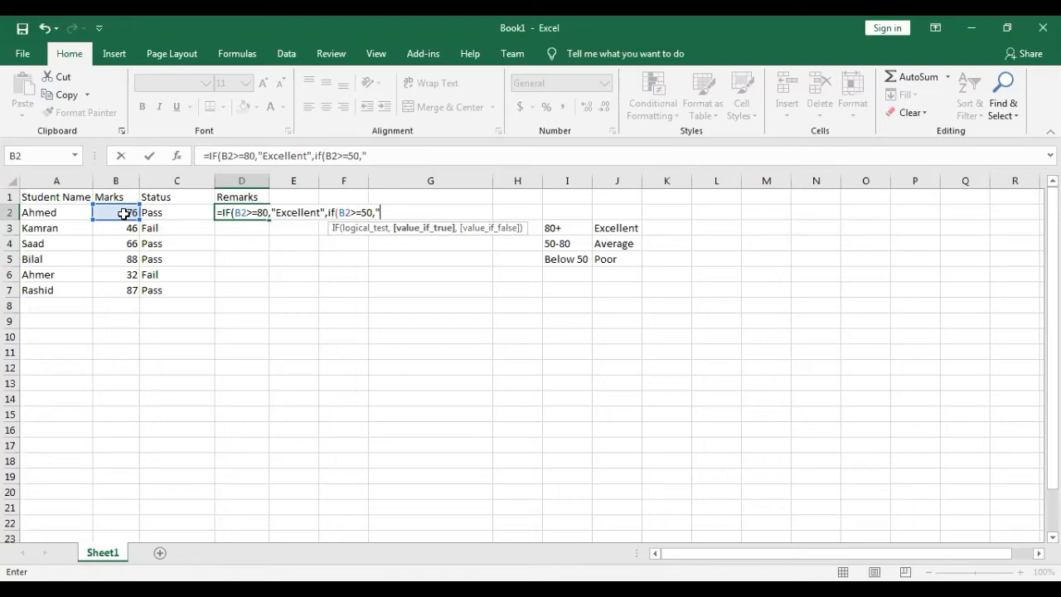
{"action": "type", "text": "Averge"}
{"action": "type", "text": "\",\"P"}
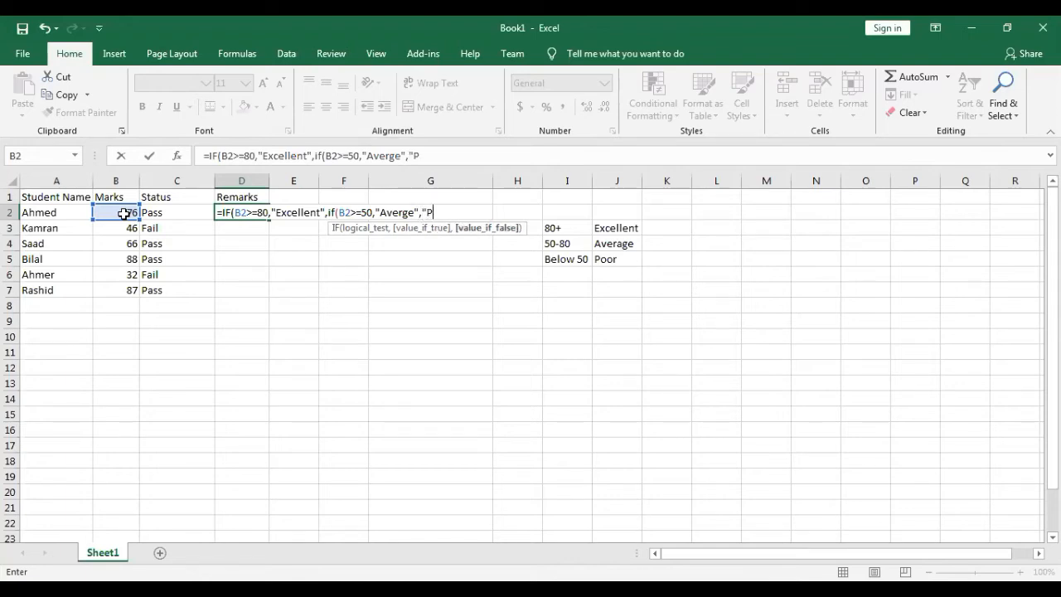
{"action": "type", "text": "oor\"))"}
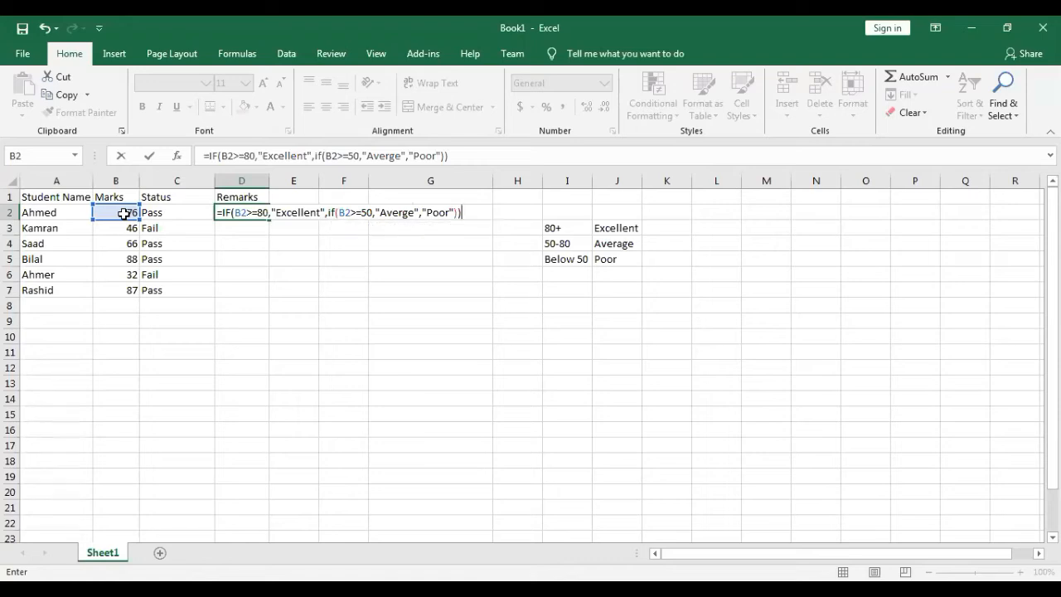
{"action": "key", "text": "Return"}
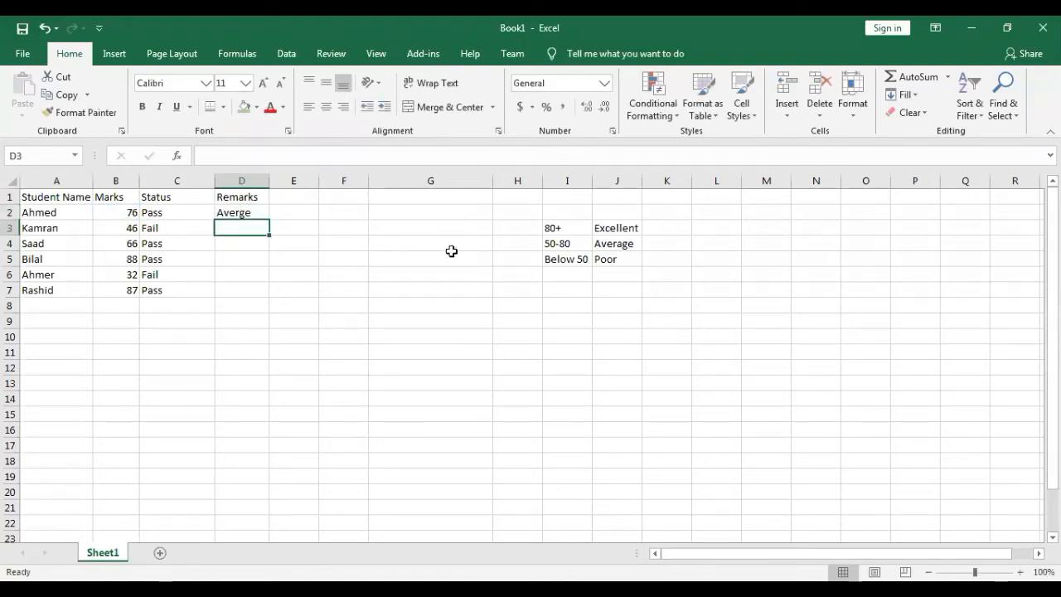
Fill the remarks formula from D2 down to D7
{"action": "left_click", "coordinate": [253, 214]}
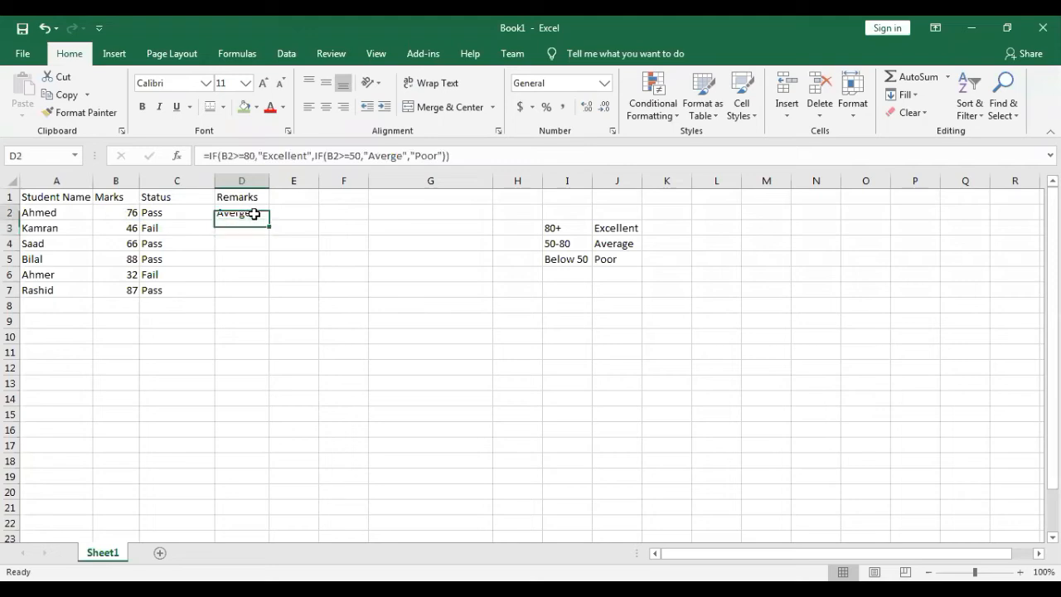
{"action": "left_click_drag", "start_coordinate": [270, 219], "coordinate": [271, 297]}
{"action": "left_click", "coordinate": [346, 292]}
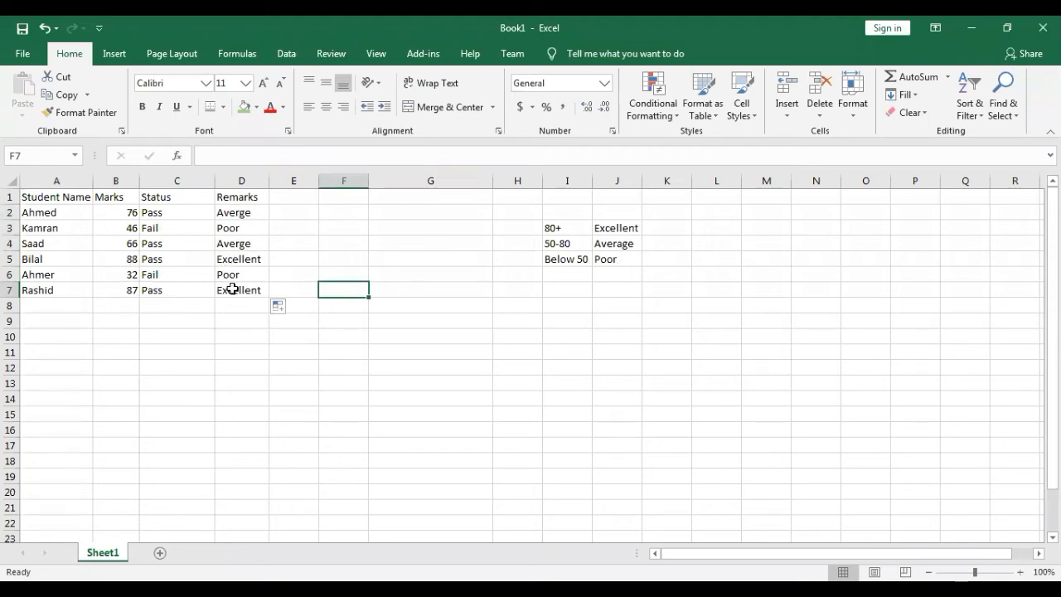
Examine the logical test and the true and false arguments of the nested IF formula in D2
{"action": "left_click", "coordinate": [236, 214]}
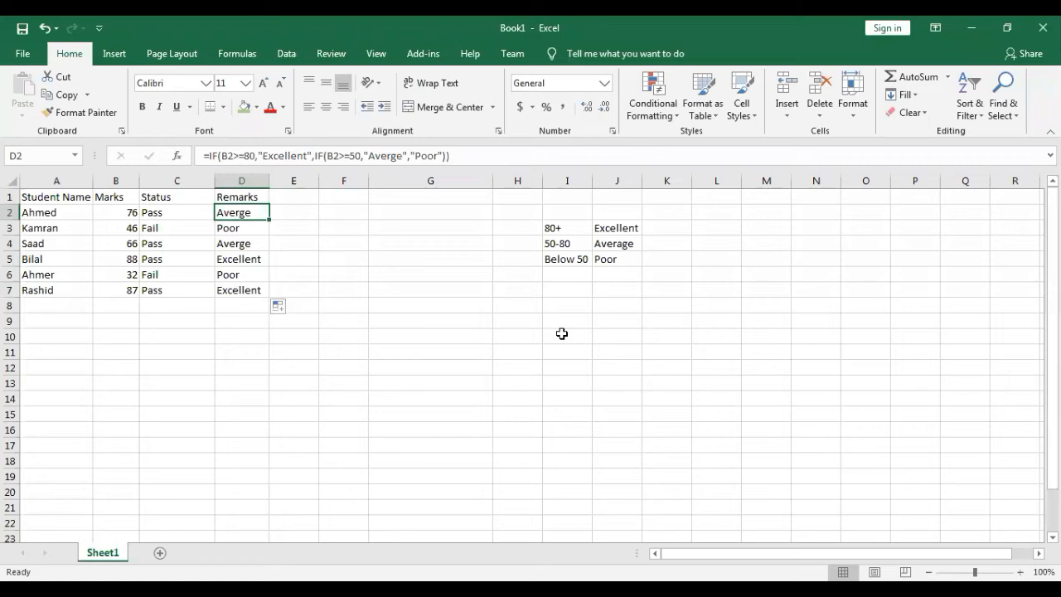
{"action": "key", "text": "F2"}
{"action": "key", "text": "Left"}
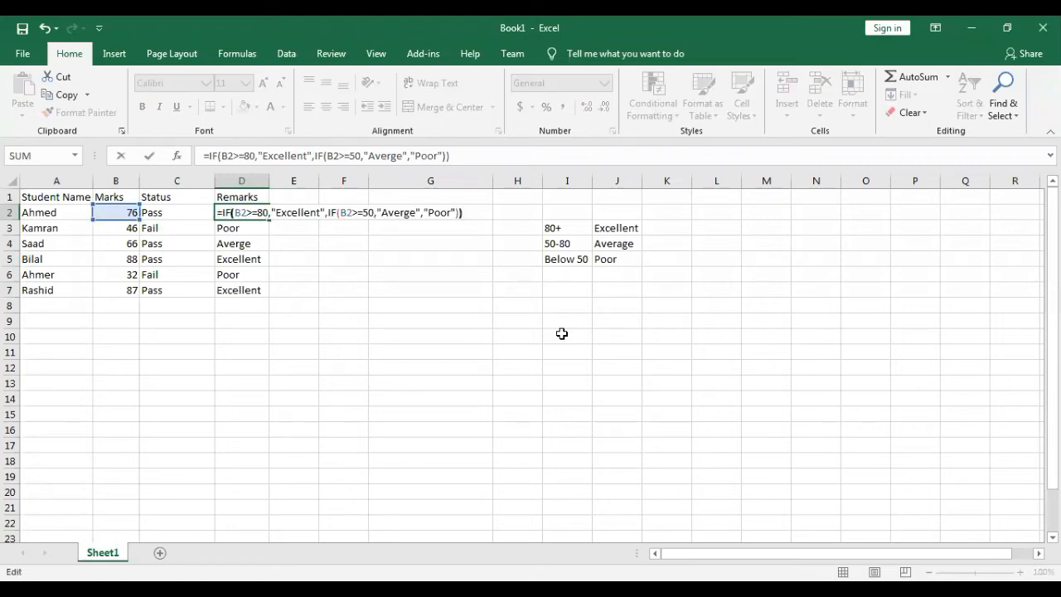
{"action": "key", "text": "Right"}
{"action": "key", "text": "Right"}
{"action": "key", "text": "Right"}
{"action": "key", "text": "Right"}
{"action": "key", "text": "Right"}
{"action": "key", "text": "Right"}
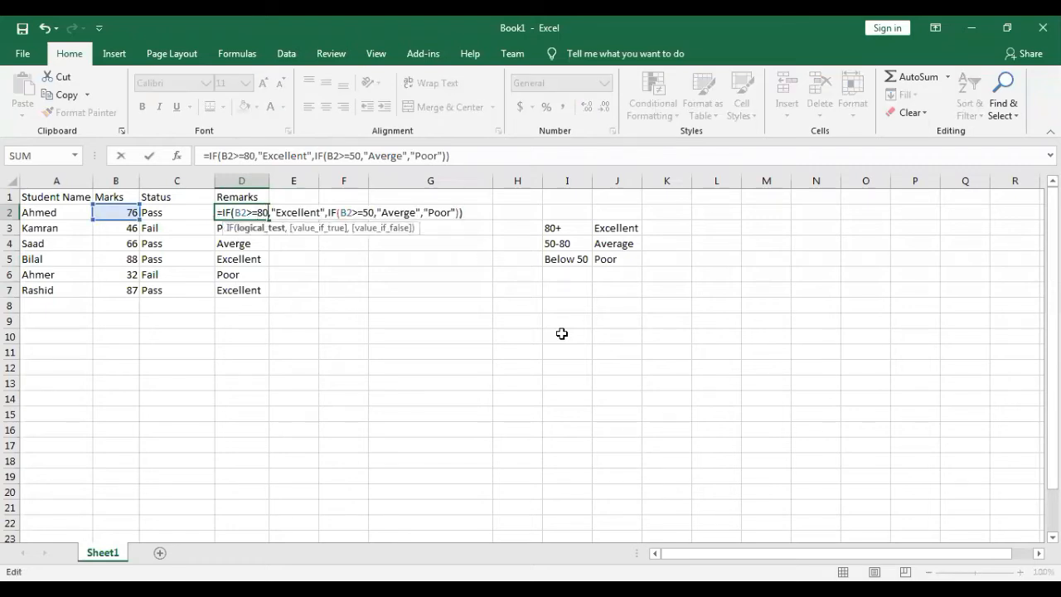
{"action": "key", "text": "Right"}
{"action": "key", "text": "Right"}
{"action": "key", "text": "Right"}
{"action": "key", "text": "Right"}
{"action": "key", "text": "Right"}
{"action": "key", "text": "Right"}
{"action": "key", "text": "Right"}
{"action": "key", "text": "Right"}
{"action": "key", "text": "Right"}
{"action": "key", "text": "Right"}
{"action": "key", "text": "Right"}
{"action": "key", "text": "Right"}
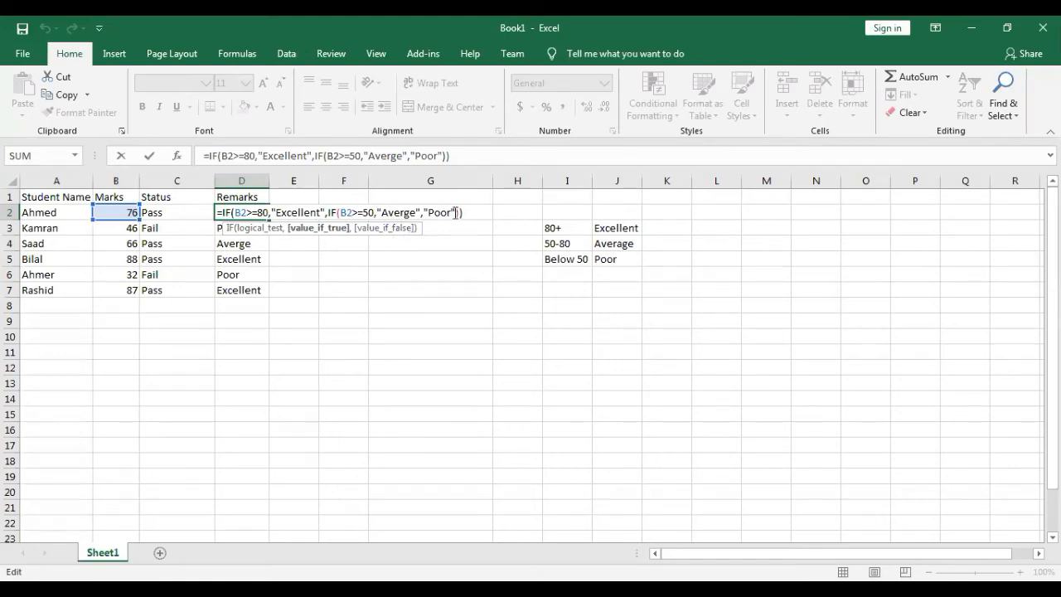
{"action": "key", "text": "Return"}
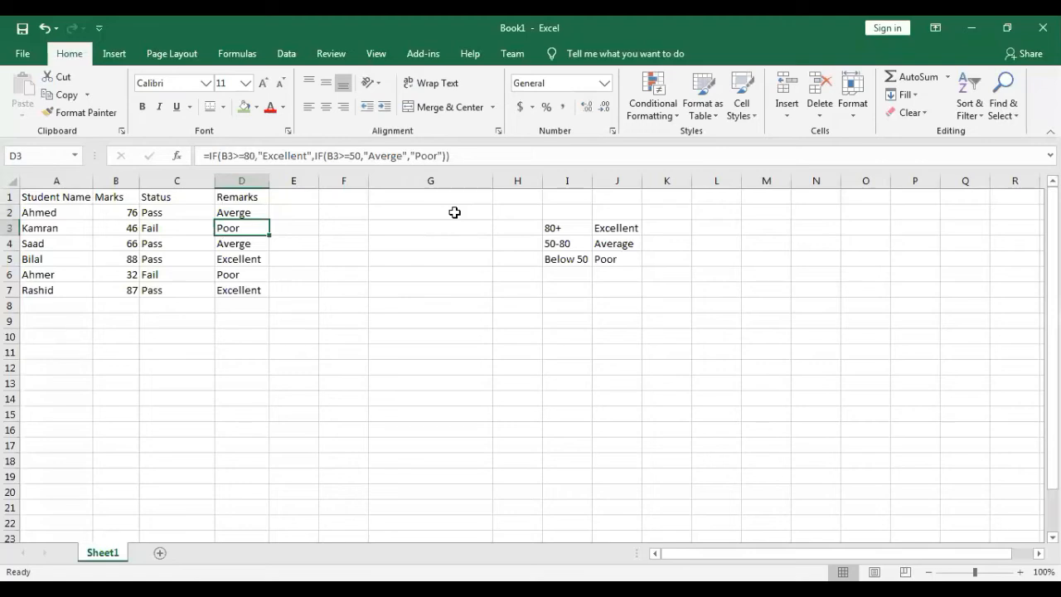
Add the column header Grade in E1
{"action": "key", "text": "Up"}
{"action": "key", "text": "Up"}
{"action": "key", "text": "Right"}
{"action": "type", "text": "Grade"}
{"action": "key", "text": "Right"}
Enter the first letter-grade criterion, with Below 50 in I7 and F in J7
{"action": "key", "text": "Right"}
{"action": "key", "text": "Right"}
{"action": "key", "text": "Right"}
{"action": "key", "text": "Right"}
{"action": "key", "text": "Down"}
{"action": "key", "text": "Down"}
{"action": "key", "text": "Down"}
{"action": "key", "text": "Down"}
{"action": "key", "text": "Down"}
{"action": "key", "text": "Left"}
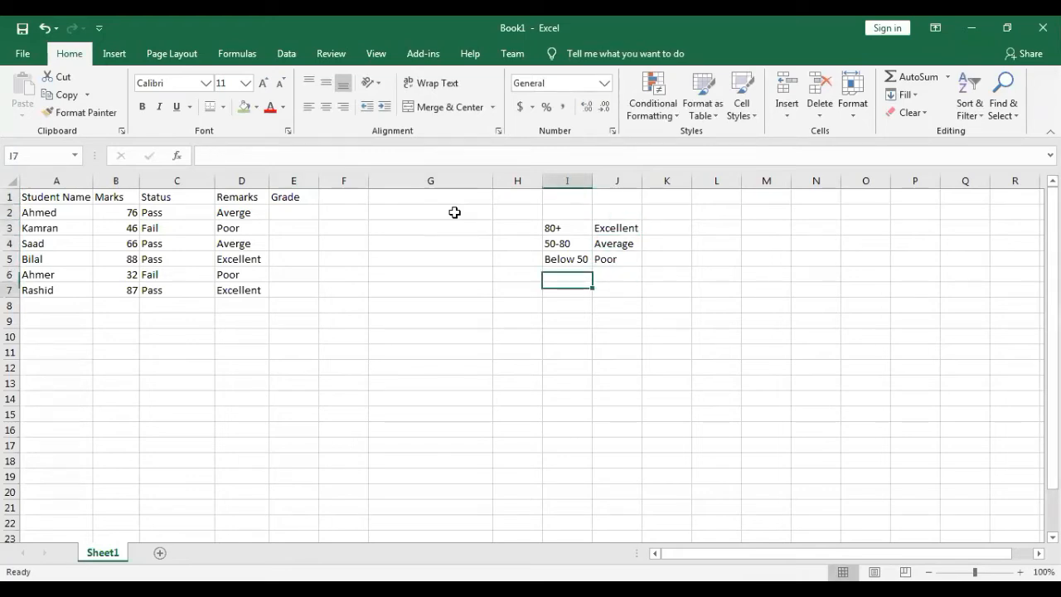
{"action": "key", "text": "Down"}
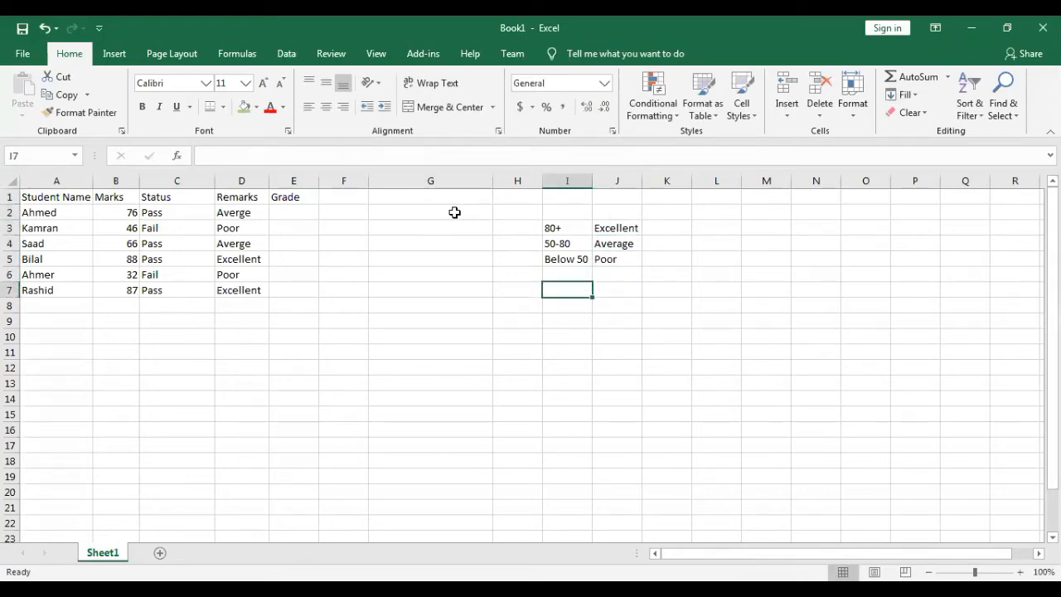
{"action": "type", "text": "Belo"}
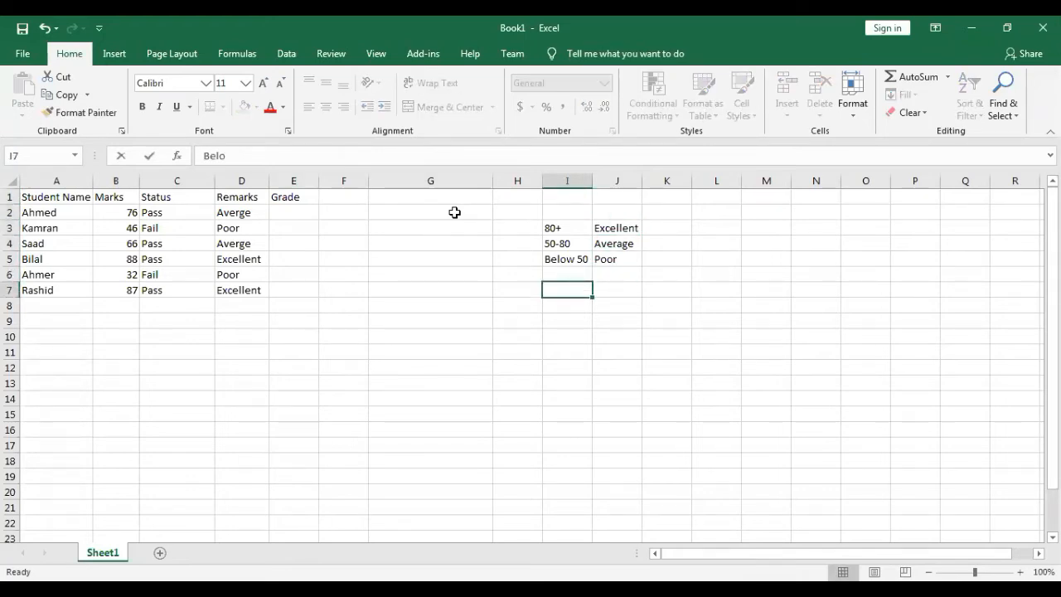
{"action": "type", "text": "w 50"}
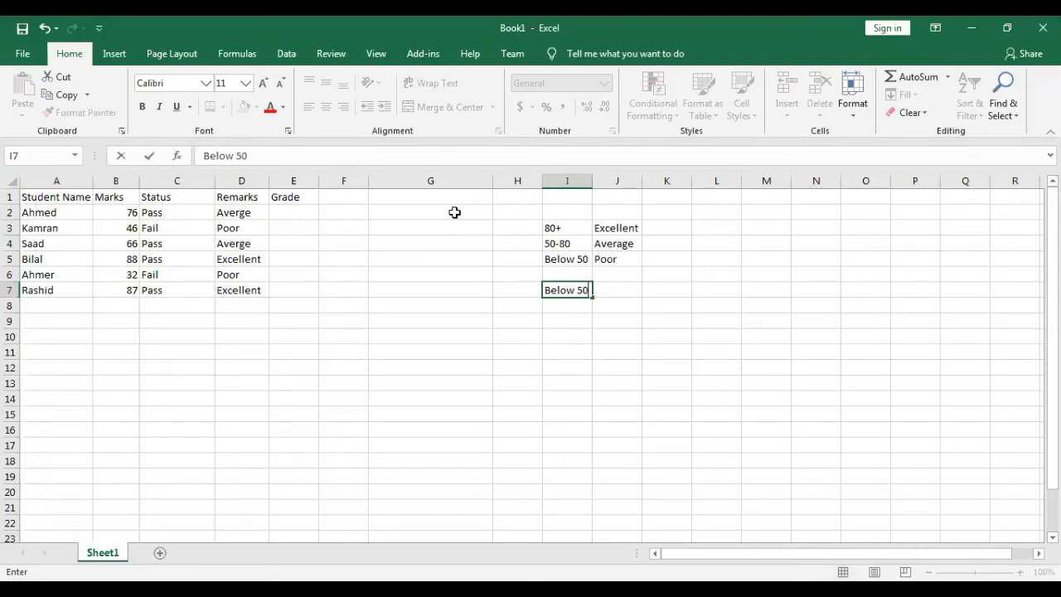
{"action": "key", "text": "Tab"}
{"action": "type", "text": "F"}
{"action": "key", "text": "Return"}
{"action": "key", "text": "Left"}
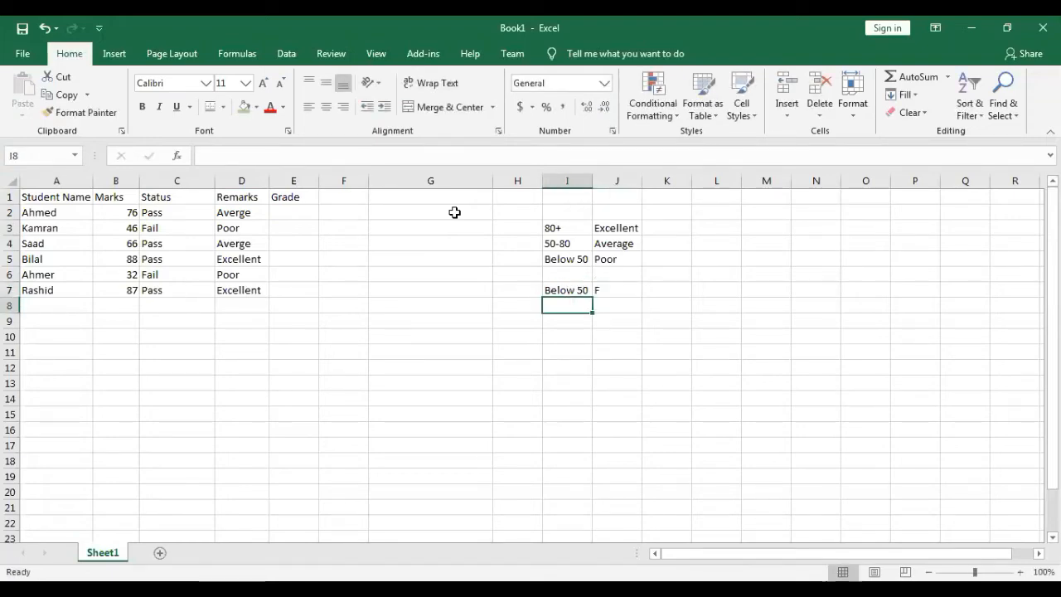
Add the second letter-grade criterion, with 50-60 in I8 and C in J8
{"action": "type", "text": "50-60"}
{"action": "key", "text": "Tab"}
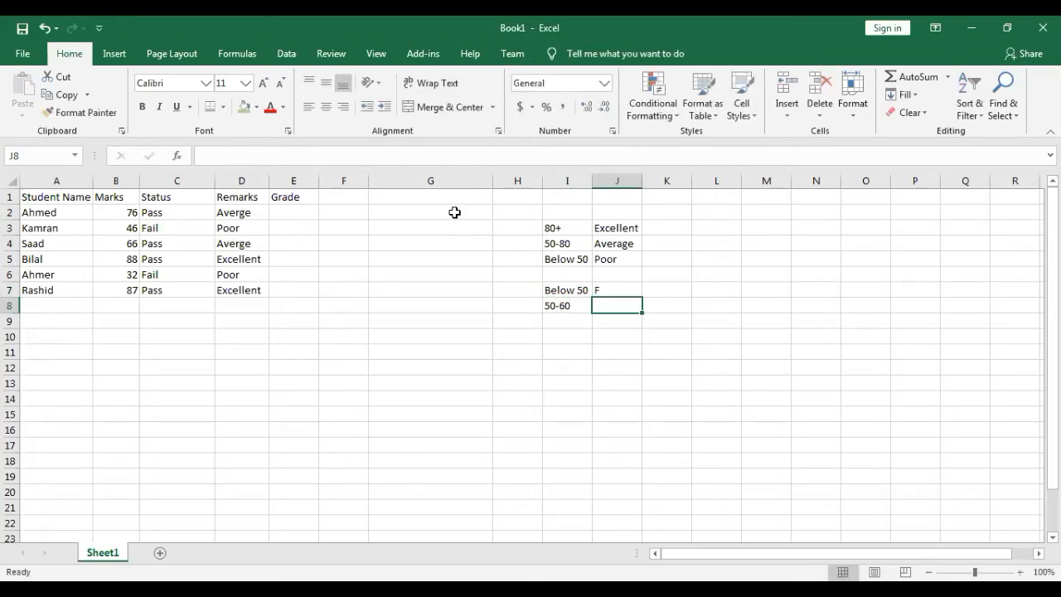
{"action": "type", "text": "C"}
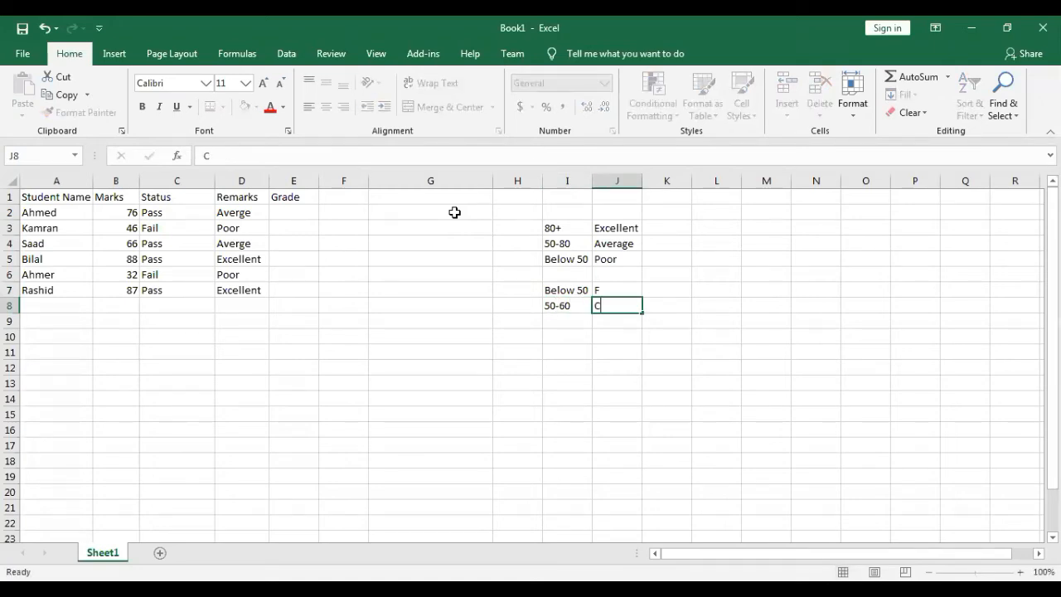
{"action": "key", "text": "Return"}
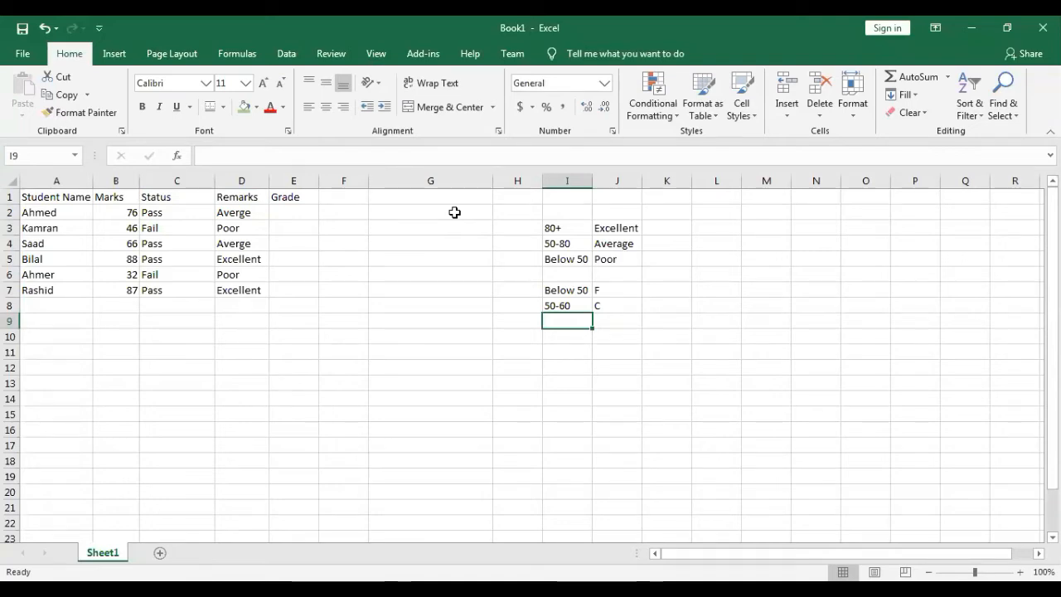
Add the third letter-grade criterion, with 70-60 in I9 and B in J9
{"action": "type", "text": "70-60"}
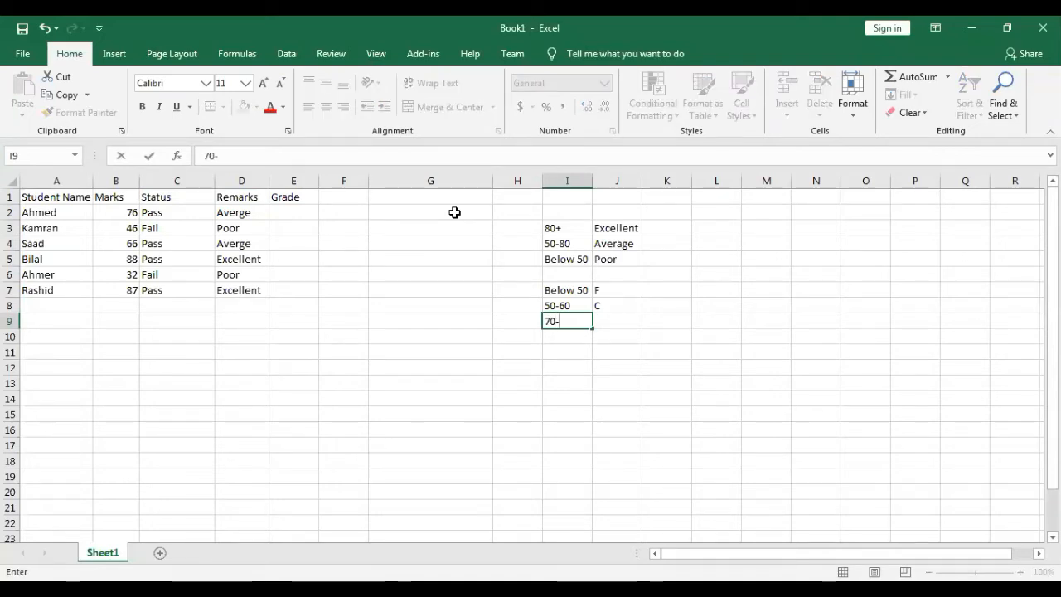
{"action": "key", "text": "Tab"}
{"action": "type", "text": "B"}
{"action": "key", "text": "Return"}
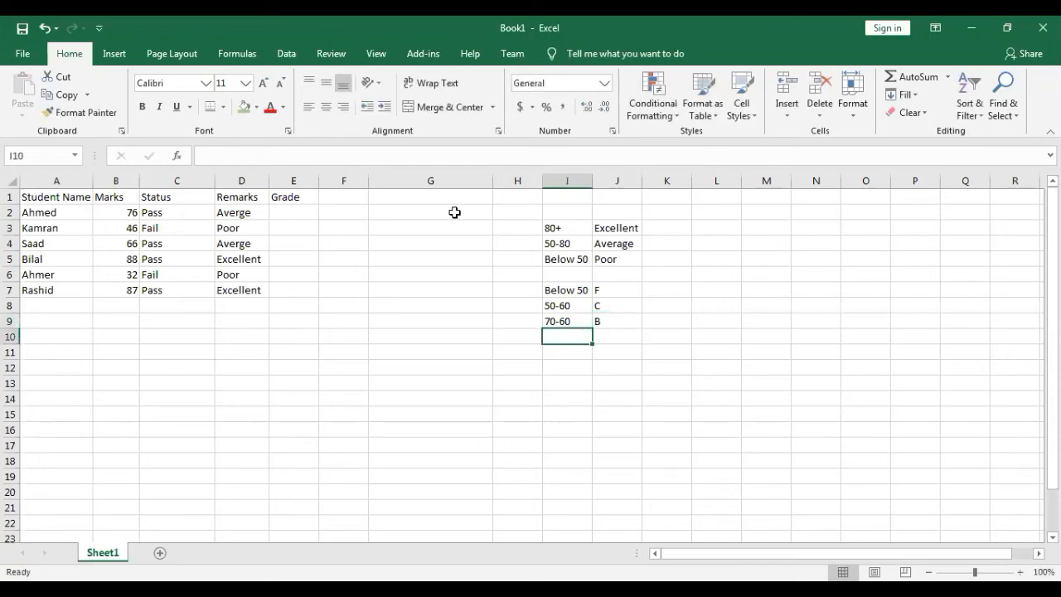
Add the fourth letter-grade criterion, with 80-70 in I10 and A in J10
{"action": "type", "text": "80"}
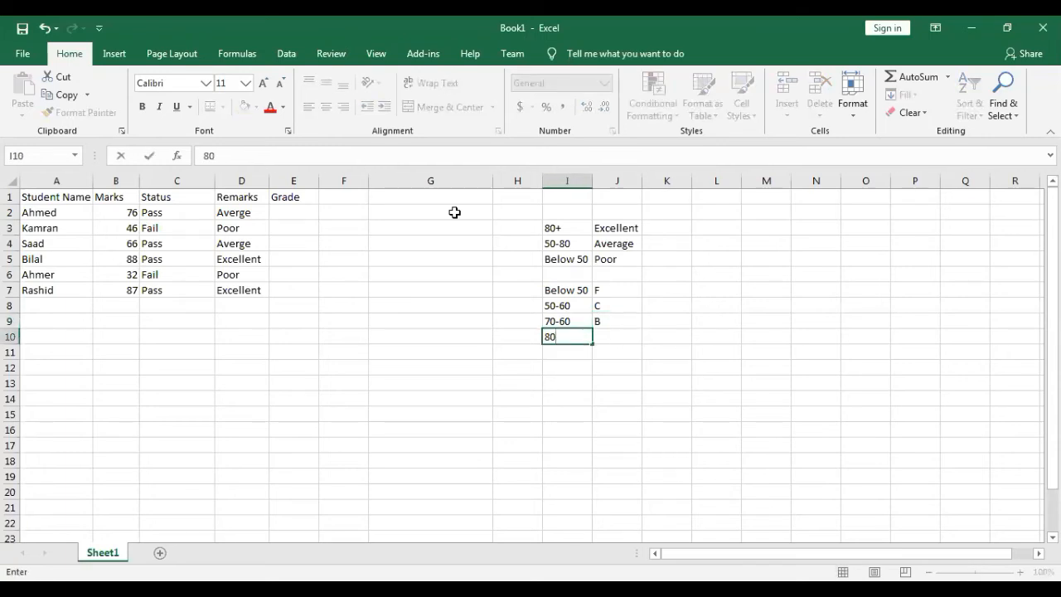
{"action": "type", "text": "-70"}
{"action": "key", "text": "Tab"}
{"action": "type", "text": "A"}
{"action": "key", "text": "Return"}
Add the top letter-grade criterion, with 80+ in I11 and A+ in J11
{"action": "type", "text": "80+"}
{"action": "key", "text": "Tab"}
{"action": "type", "text": "A"}
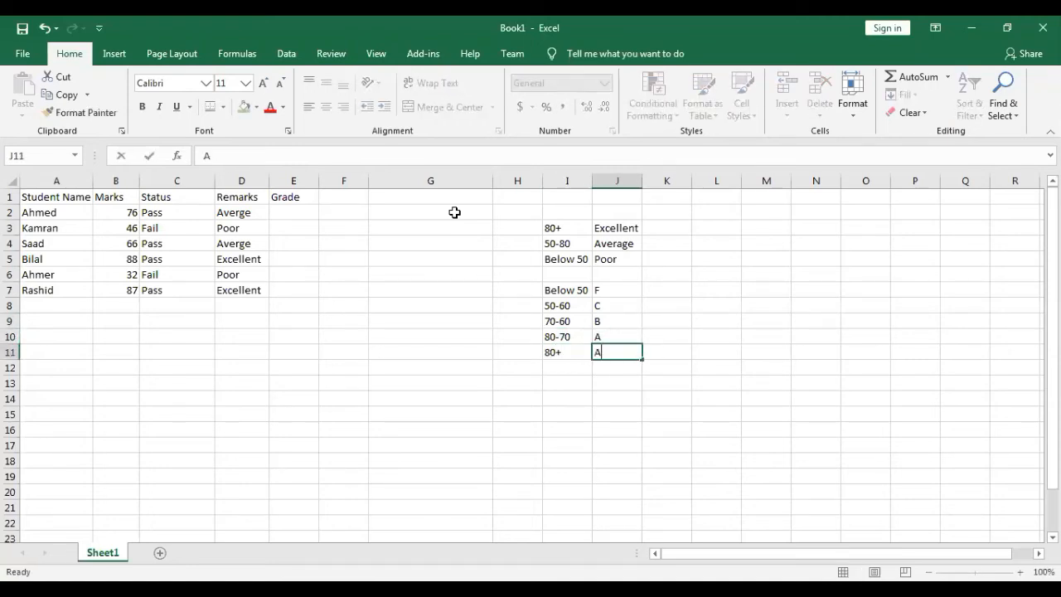
{"action": "type", "text": "+"}
{"action": "key", "text": "Return"}
Begin an IF formula in E2 that tests the mark in B2
{"action": "key", "text": "Up"}
{"action": "key", "text": "Up"}
{"action": "key", "text": "Left"}
{"action": "key", "text": "Up"}
{"action": "key", "text": "Up"}
{"action": "key", "text": "Up"}
{"action": "key", "text": "Left"}
{"action": "key", "text": "Left"}
{"action": "key", "text": "Up"}
{"action": "key", "text": "Left"}
{"action": "key", "text": "Left"}
{"action": "key", "text": "Up"}
{"action": "key", "text": "Up"}
{"action": "key", "text": "Up"}
{"action": "key", "text": "Up"}
{"action": "type", "text": "="}
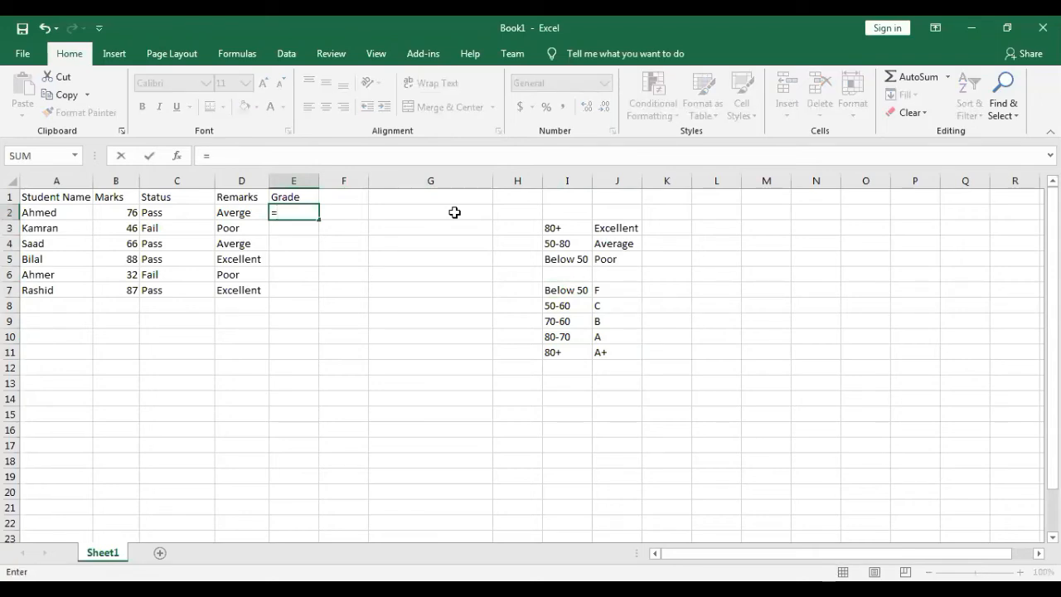
{"action": "type", "text": "IF("}
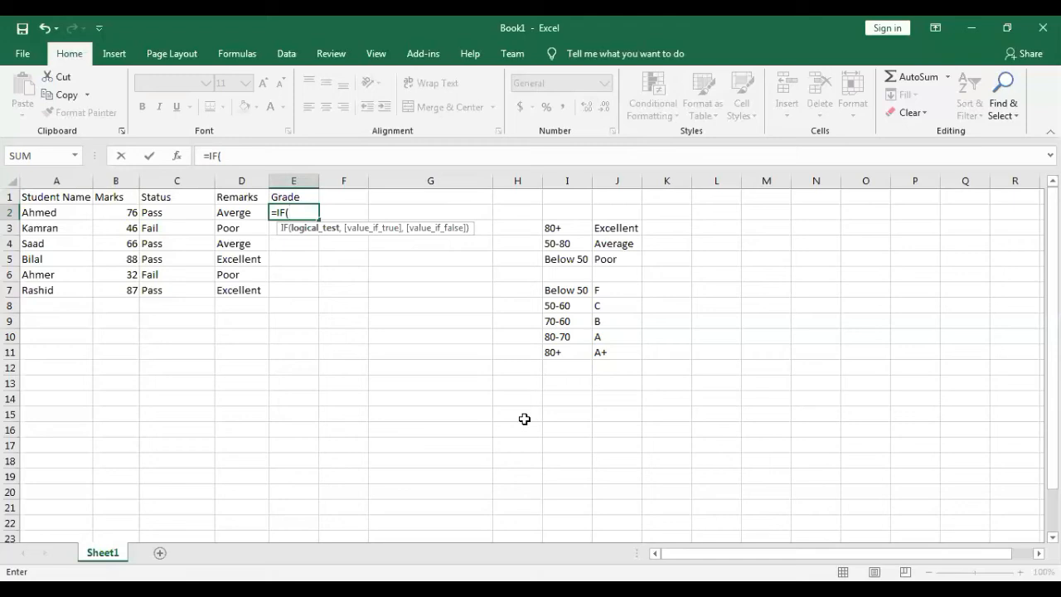
{"action": "left_click", "coordinate": [124, 212]}
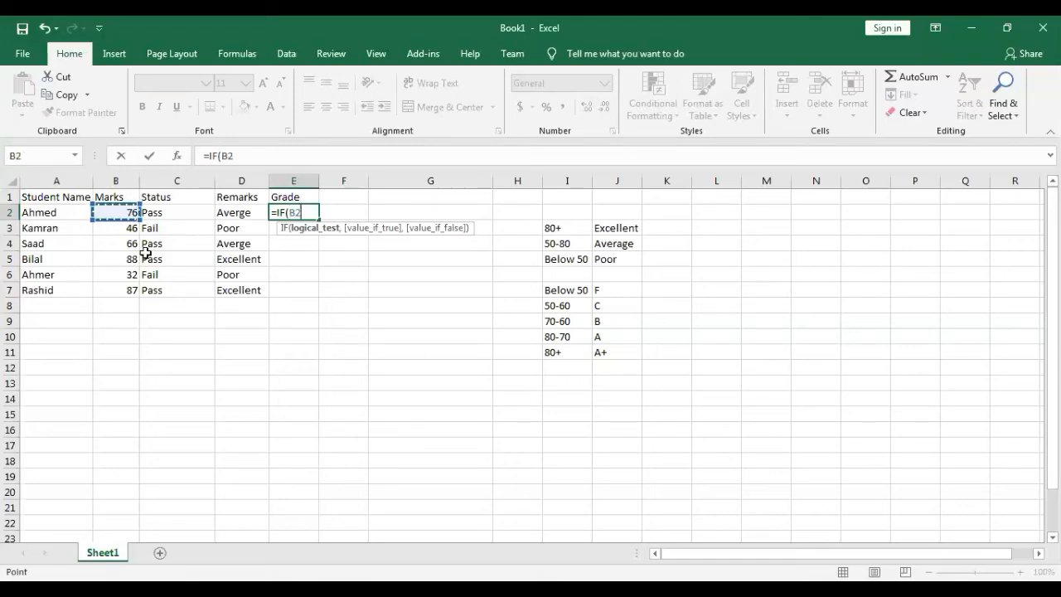
{"action": "type", "text": ">"}
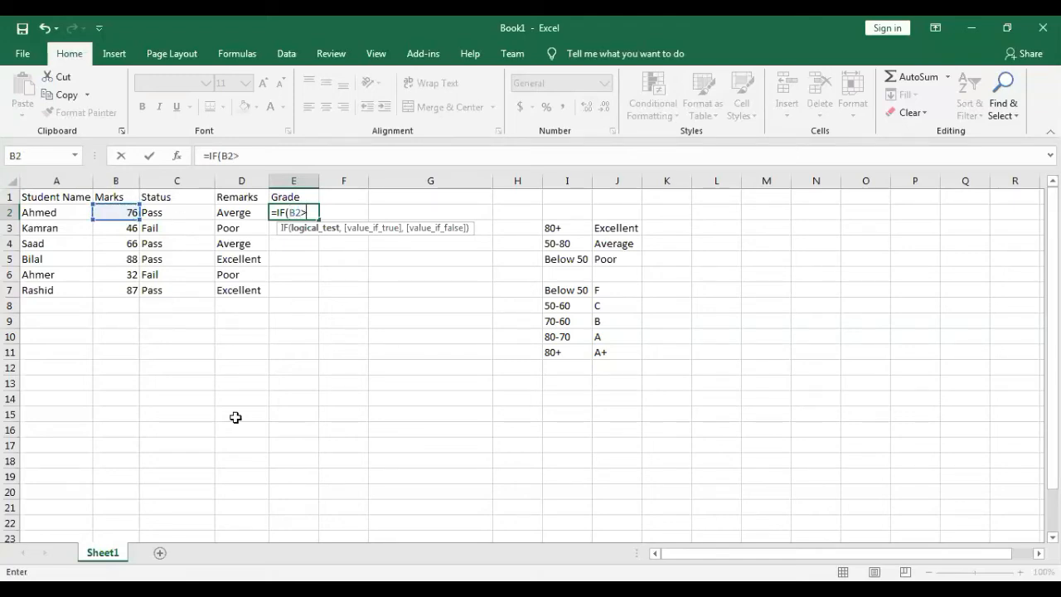
{"action": "type", "text": "="}
{"action": "type", "text": "80"}
{"action": "key", "text": "BackSpace"}
{"action": "key", "text": "BackSpace"}
{"action": "key", "text": "BackSpace"}
{"action": "key", "text": "BackSpace"}
Complete the first condition in E2 as B2<50 returning "F" and open a nested IF for the false case
{"action": "type", "text": "<50,\""}
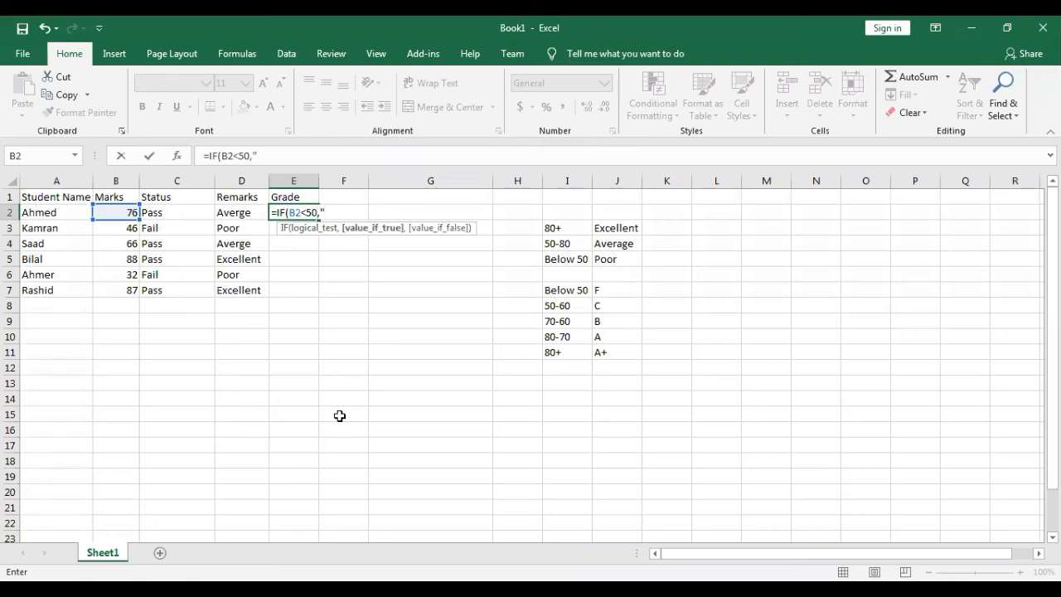
{"action": "type", "text": "F\","}
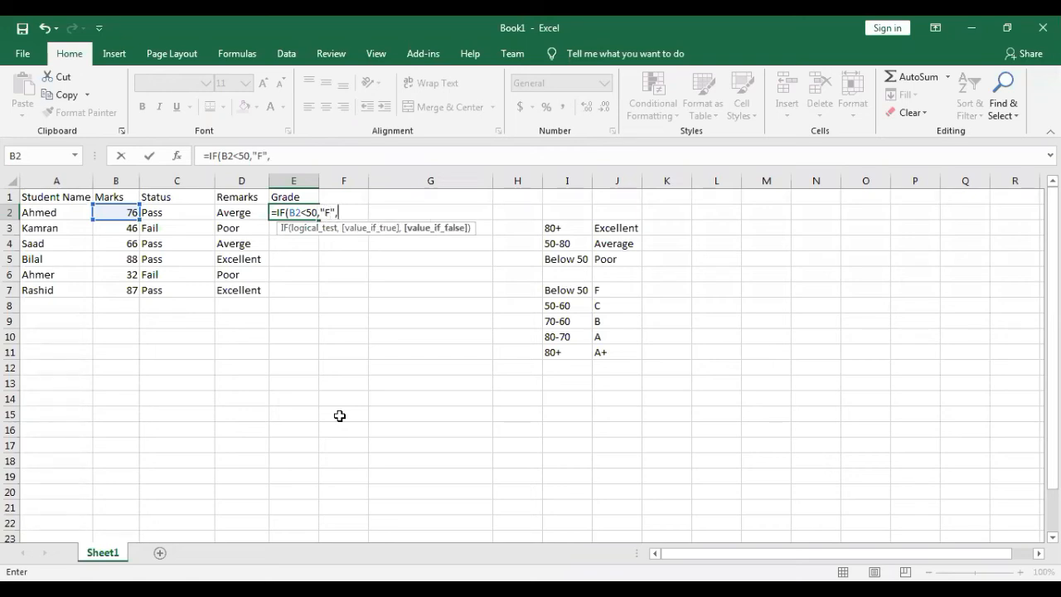
{"action": "type", "text": "if"}
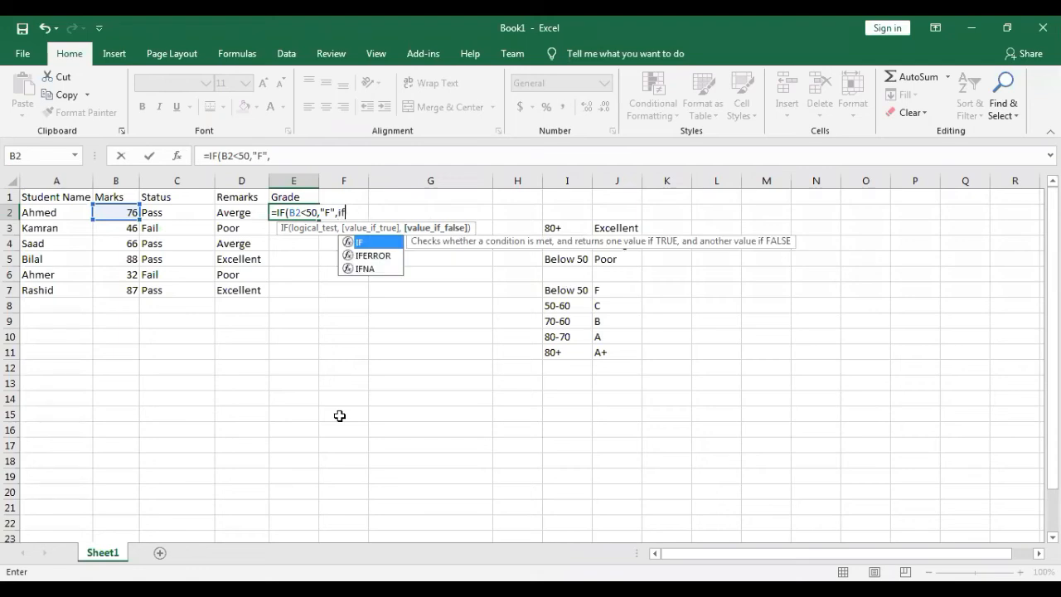
{"action": "key", "text": "Tab"}
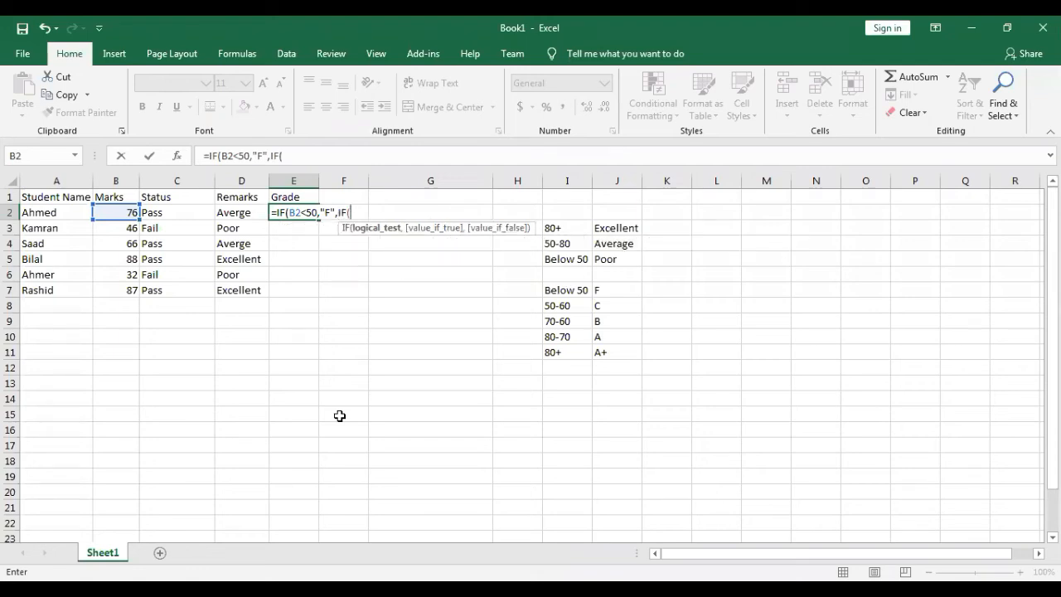
{"action": "type", "text": "if"}
{"action": "key", "text": "Tab"}
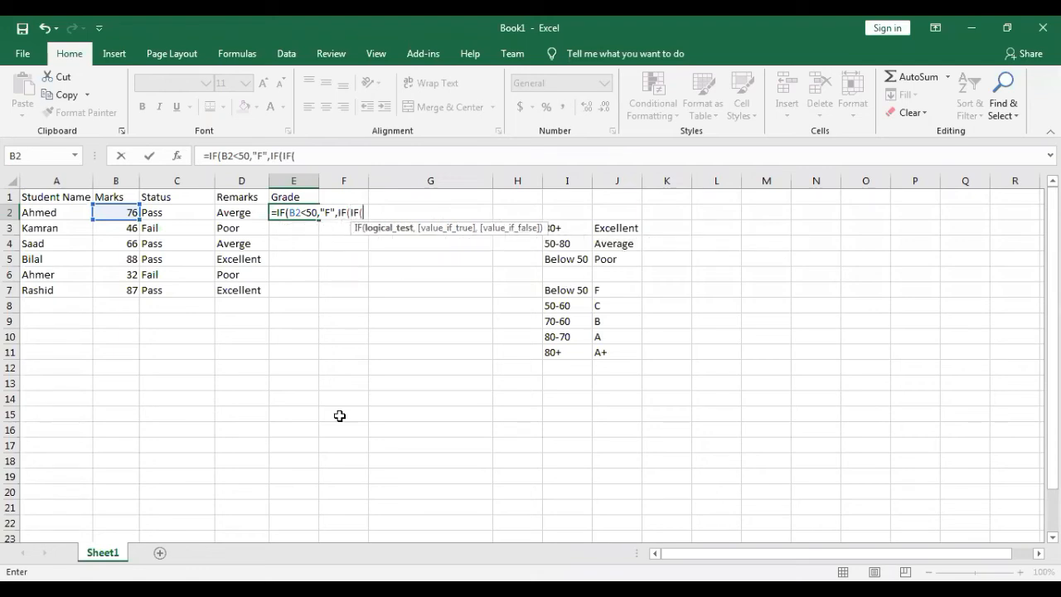
{"action": "key", "text": "BackSpace"}
{"action": "key", "text": "BackSpace"}
{"action": "key", "text": "BackSpace"}
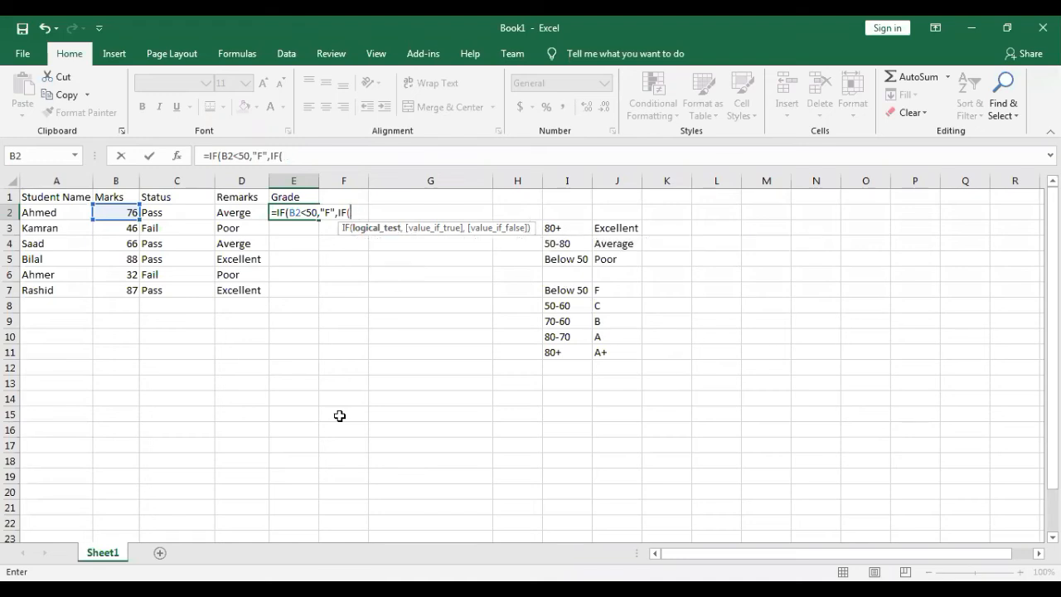
{"action": "key", "text": "BackSpace"}
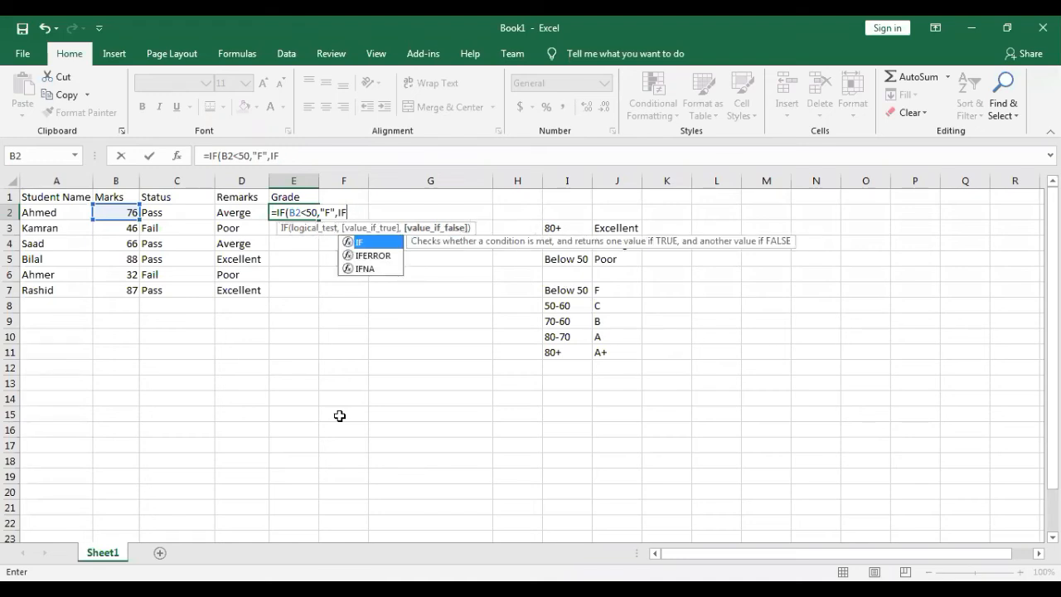
{"action": "type", "text": "("}
Set the nested IF in E2 to return "C" when B2<60
{"action": "left_click", "coordinate": [126, 211]}
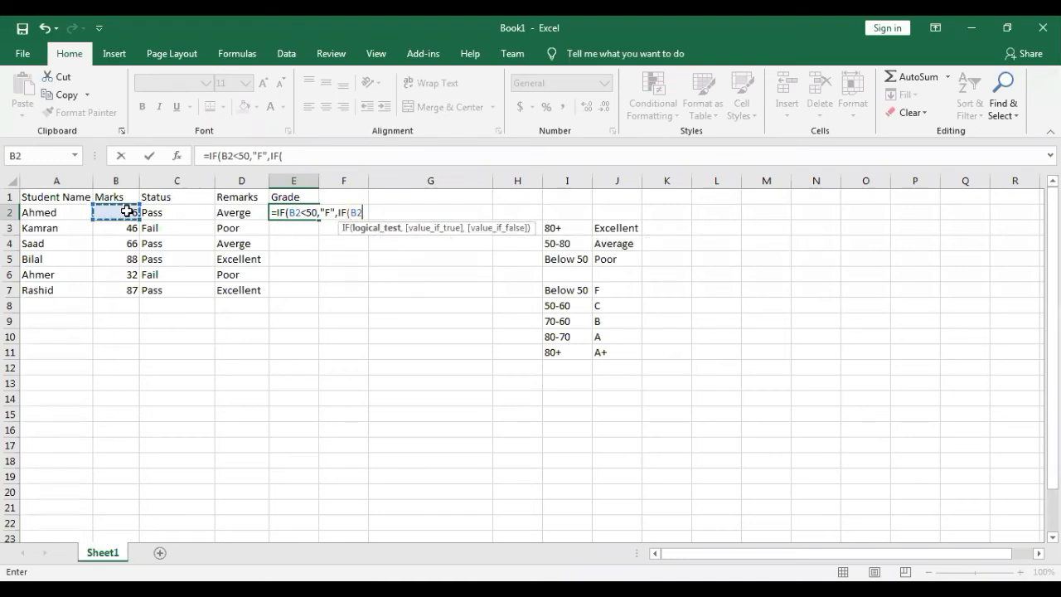
{"action": "type", "text": "<60"}
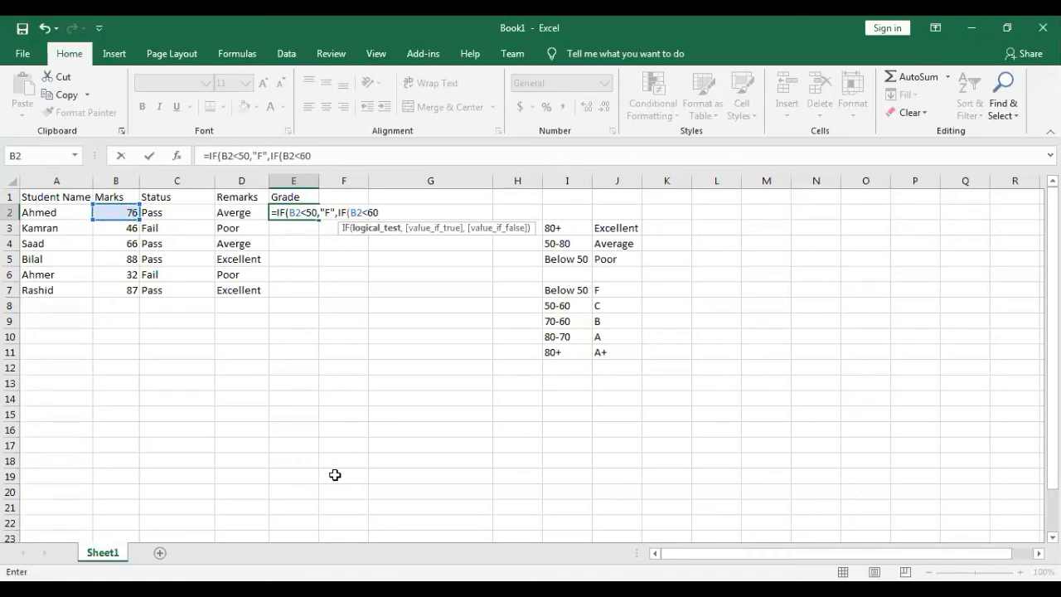
{"action": "type", "text": ",\"C"}
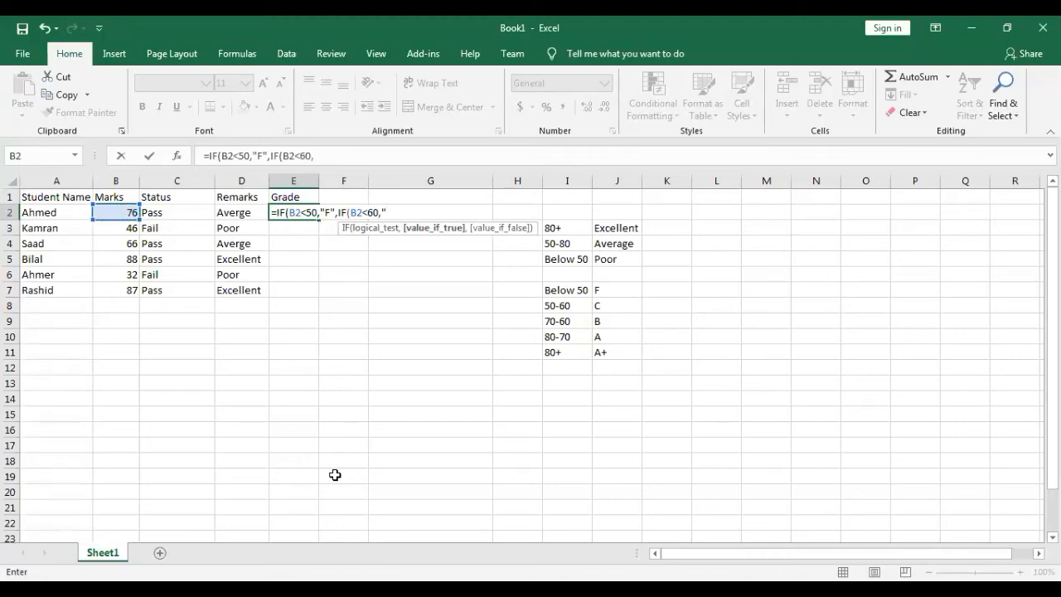
{"action": "type", "text": "\","}
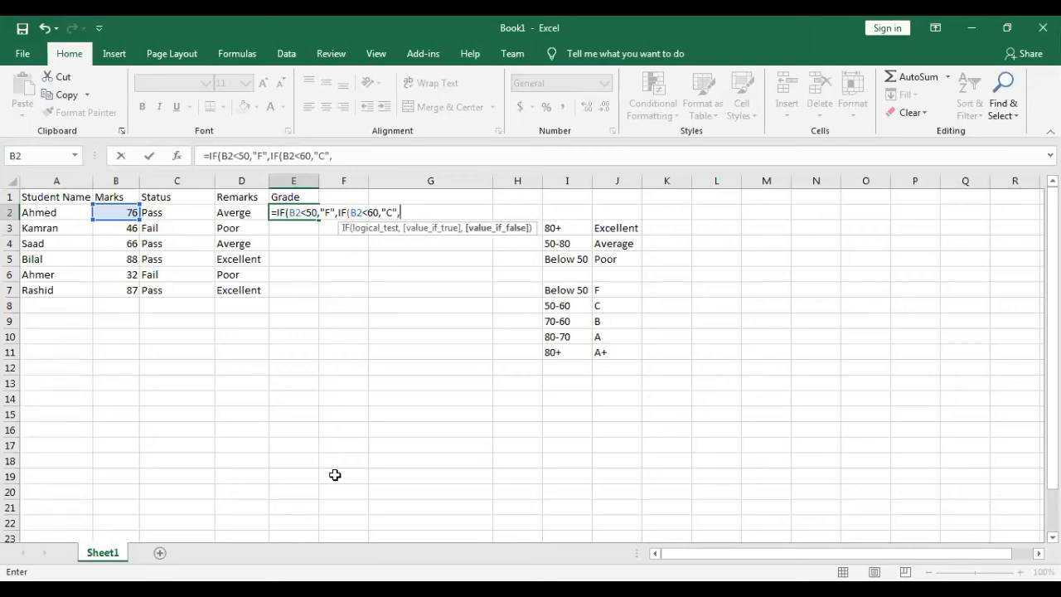
Nest another IF in the E2 formula that returns "B" when B2<70
{"action": "type", "text": "IF("}
{"action": "left_click", "coordinate": [106, 211]}
{"action": "type", "text": "<"}
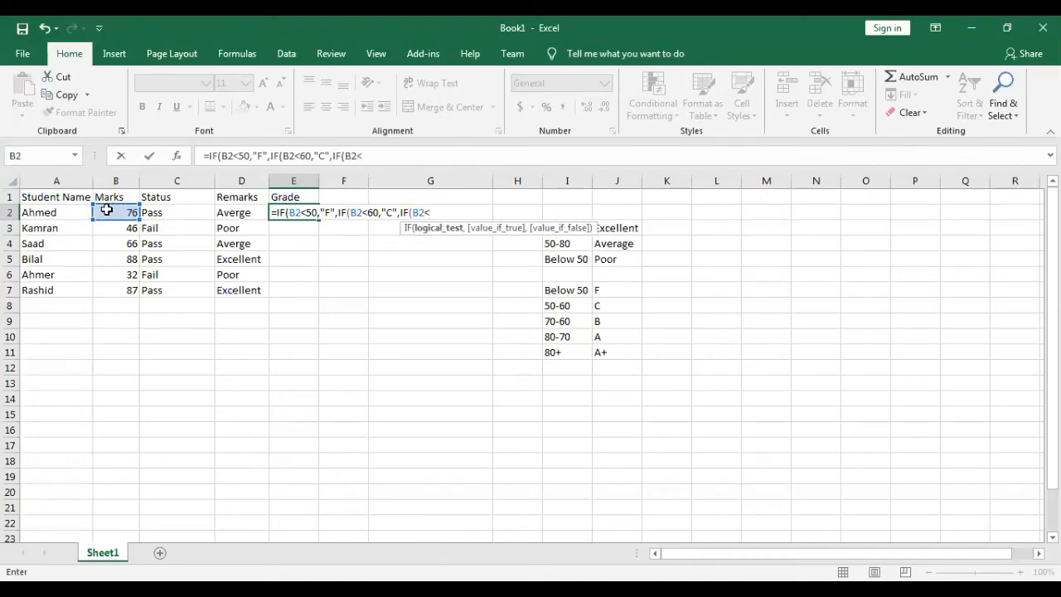
{"action": "type", "text": "70"}
{"action": "type", "text": ",\"B\""}
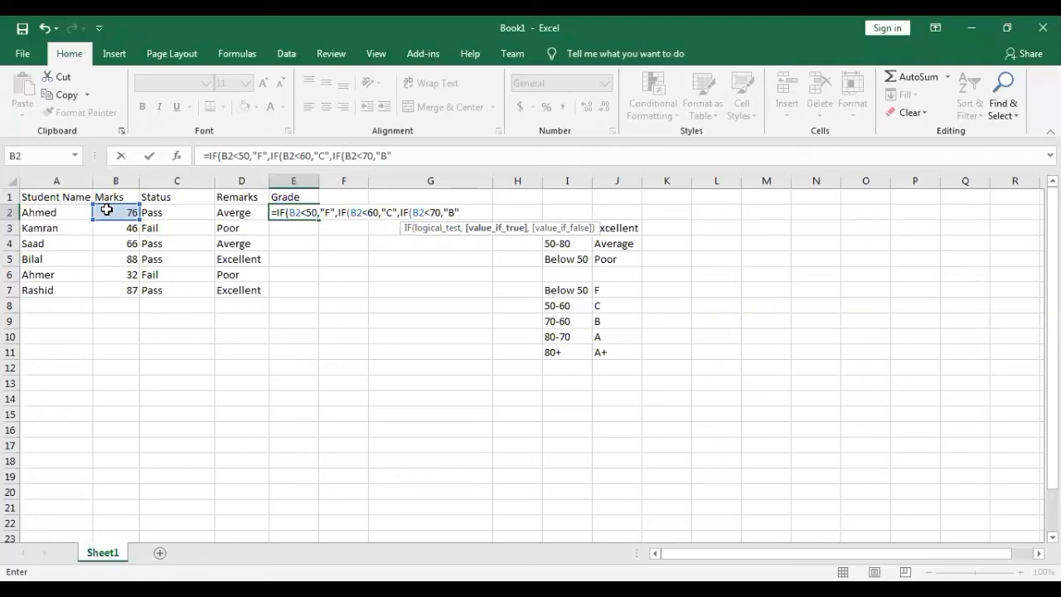
Nest a further IF in the E2 formula that returns "A" when B2<80
{"action": "type", "text": ",IF("}
{"action": "left_click", "coordinate": [107, 210]}
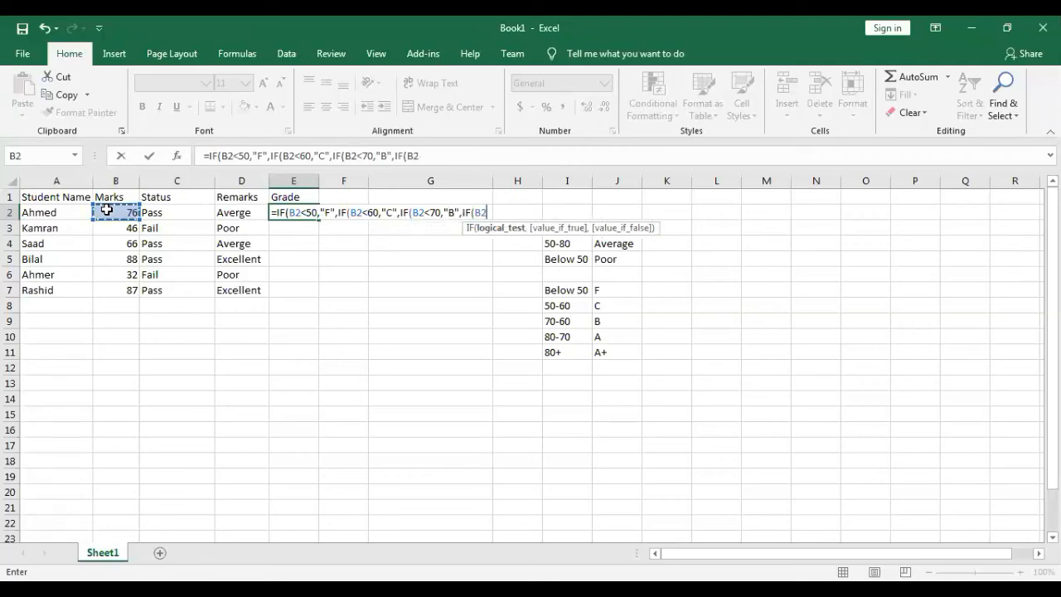
{"action": "type", "text": "<70"}
{"action": "key", "text": "BackSpace"}
{"action": "key", "text": "BackSpace"}
{"action": "type", "text": "80,\"A"}
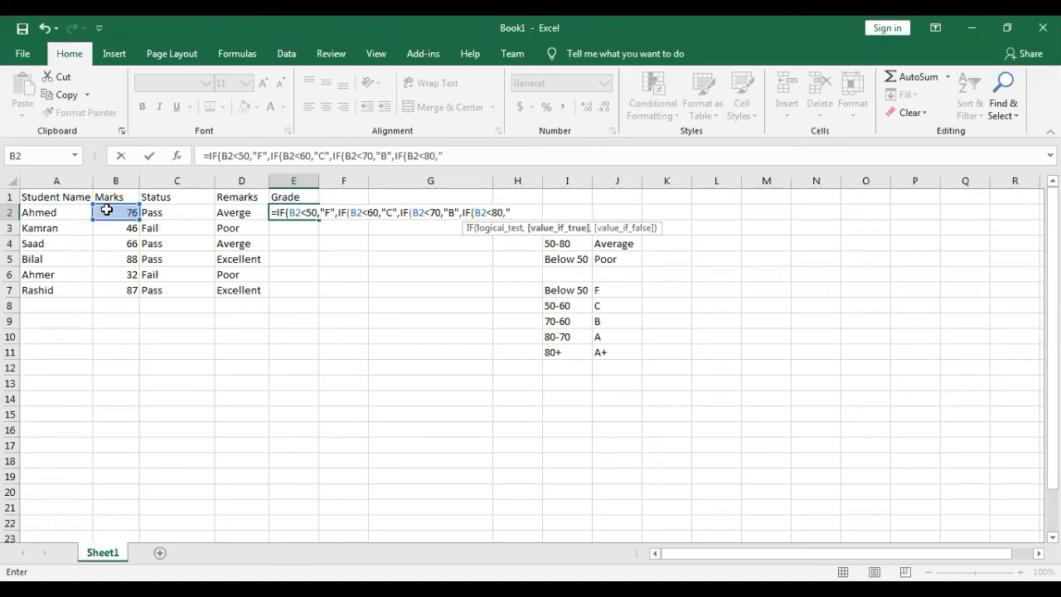
{"action": "type", "text": "\","}
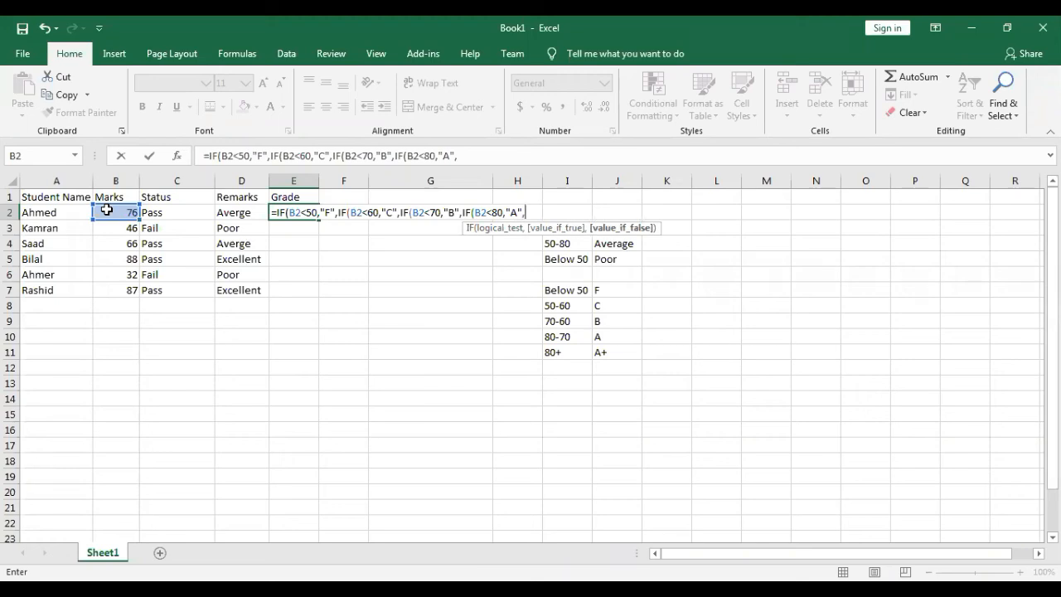
Finish the E2 grade formula with "A+" in quotes as the final false result, and fill it down through E7
{"action": "type", "text": "A+))))"}
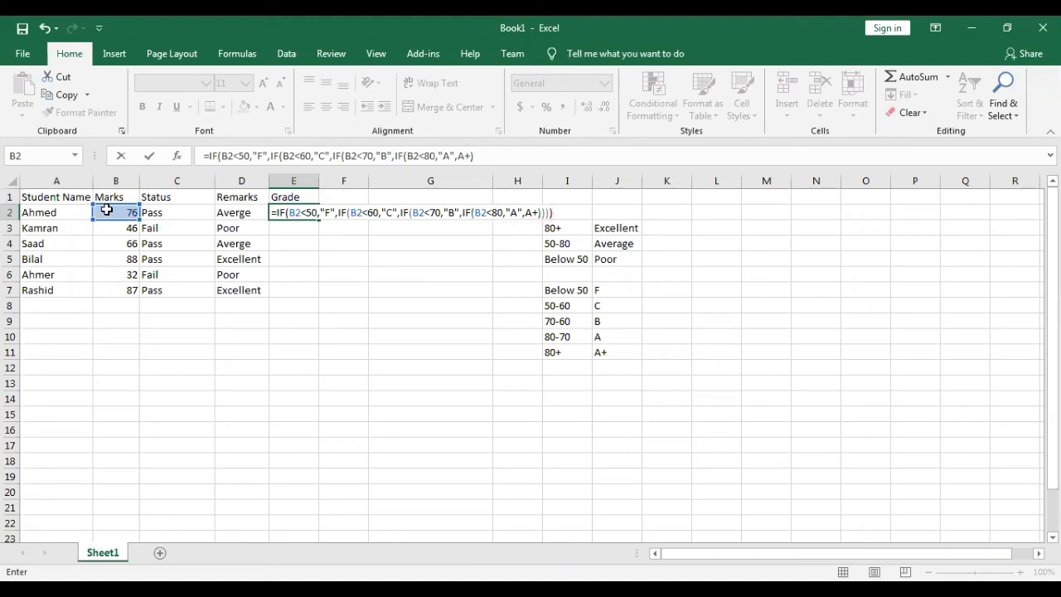
{"action": "left_click", "coordinate": [106, 211]}
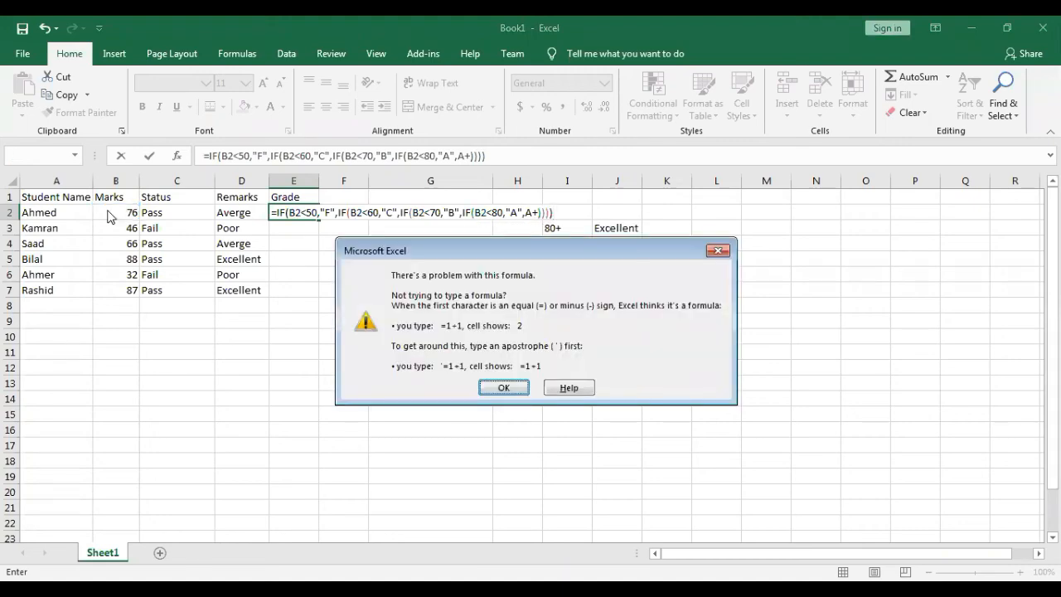
{"action": "key", "text": "Return"}
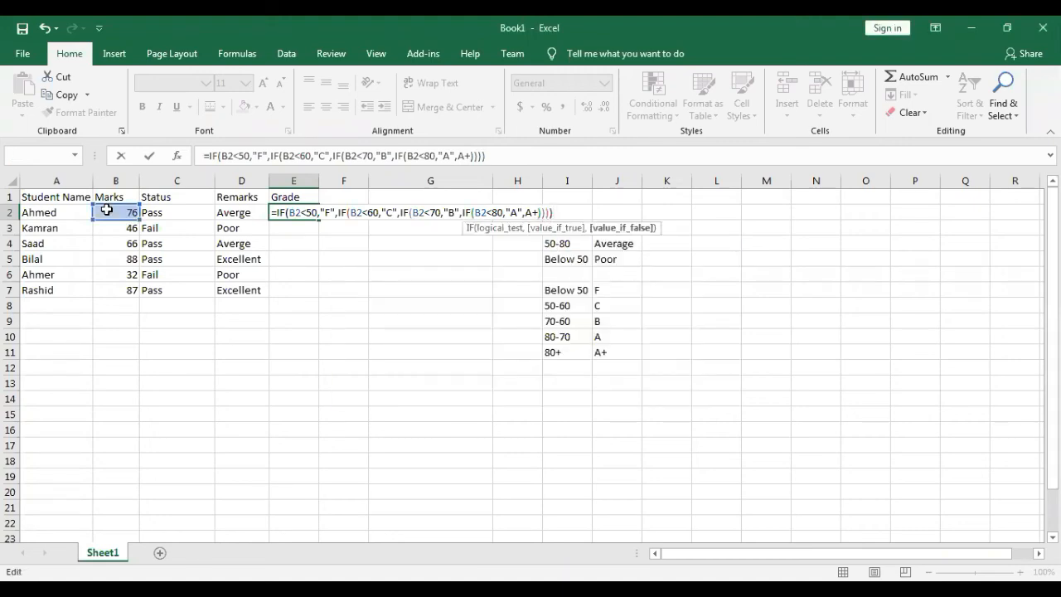
{"action": "type", "text": "\""}
{"action": "key", "text": "Right"}
{"action": "key", "text": "Right"}
{"action": "type", "text": "\""}
{"action": "key", "text": "ctrl+Return"}
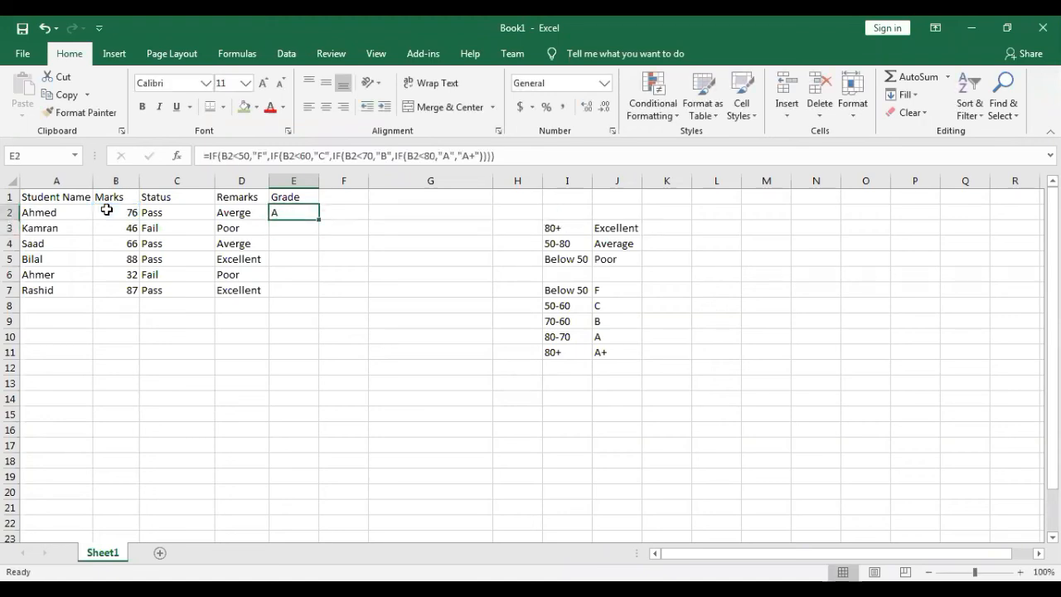
{"action": "double_click", "coordinate": [319, 219]}
{"action": "left_click", "coordinate": [431, 260]}
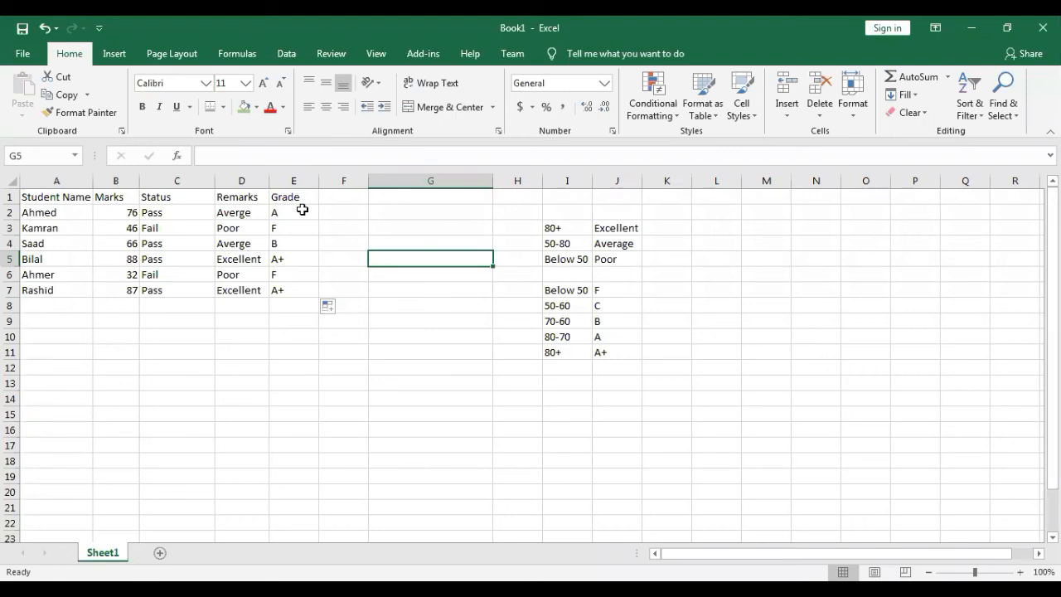
Overwrite the first student names in column A with numbers, entering 1 in A2 and 2 in A3
{"action": "key", "text": "Left"}
{"action": "key", "text": "Left"}
{"action": "key", "text": "Left"}
{"action": "key", "text": "Left"}
{"action": "key", "text": "Left"}
{"action": "key", "text": "Left"}
{"action": "key", "text": "Up"}
{"action": "key", "text": "Up"}
{"action": "key", "text": "Up"}
{"action": "key", "text": "Up"}
{"action": "key", "text": "Right"}
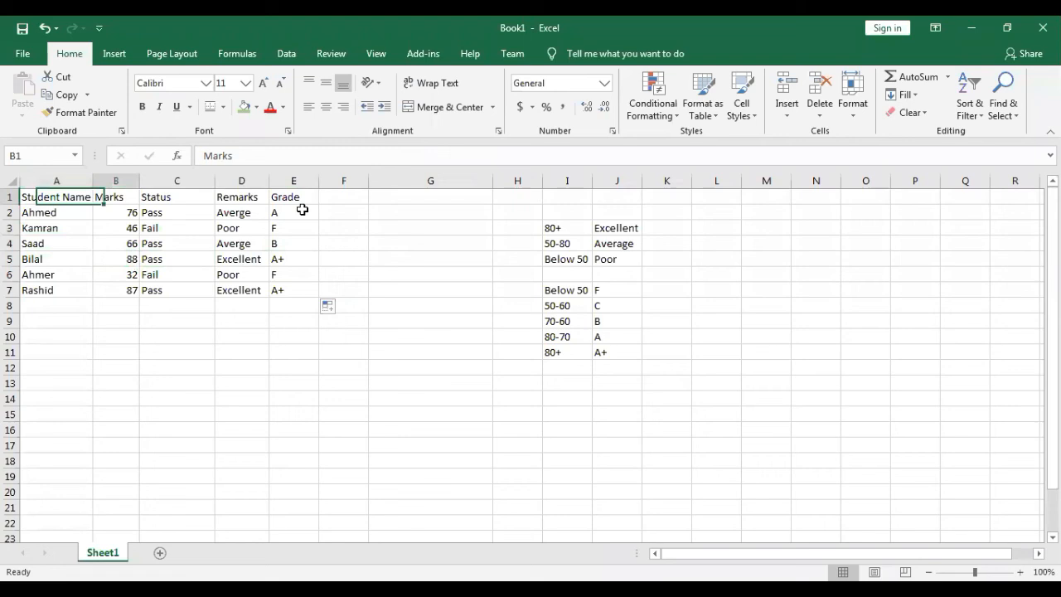
{"action": "key", "text": "Left"}
{"action": "key", "text": "Down"}
{"action": "type", "text": "1"}
{"action": "key", "text": "Down"}
{"action": "type", "text": "2"}
{"action": "key", "text": "Down"}
{"action": "type", "text": "2"}
Extend the number series from A2:A3 down column A to about row 366
{"action": "key", "text": "Up"}
{"action": "key", "text": "Up"}
{"action": "key", "text": "shift+Down"}
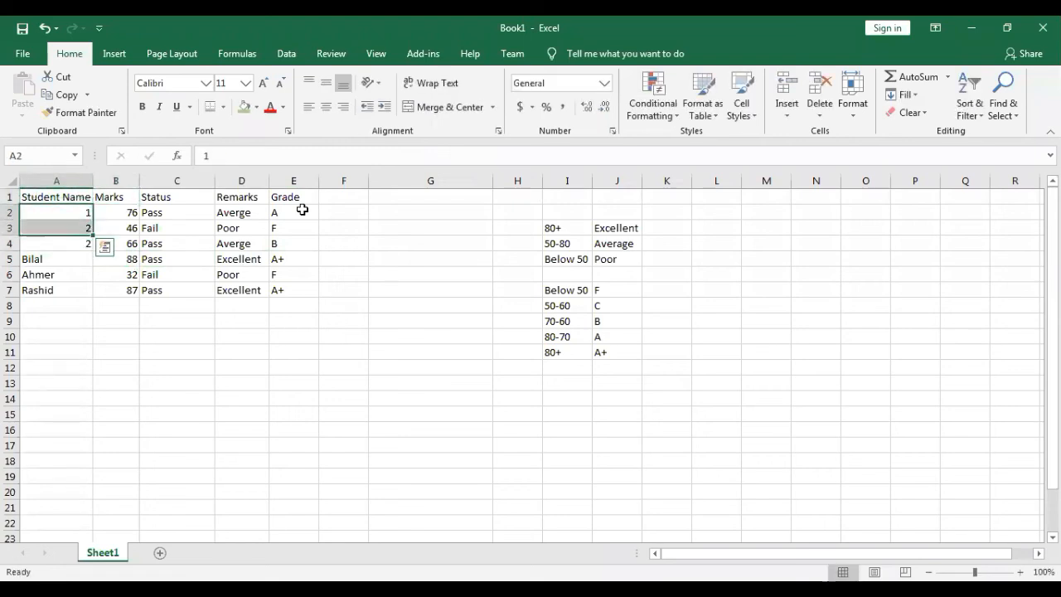
{"action": "left_click_drag", "start_coordinate": [93, 237], "coordinate": [64, 531]}
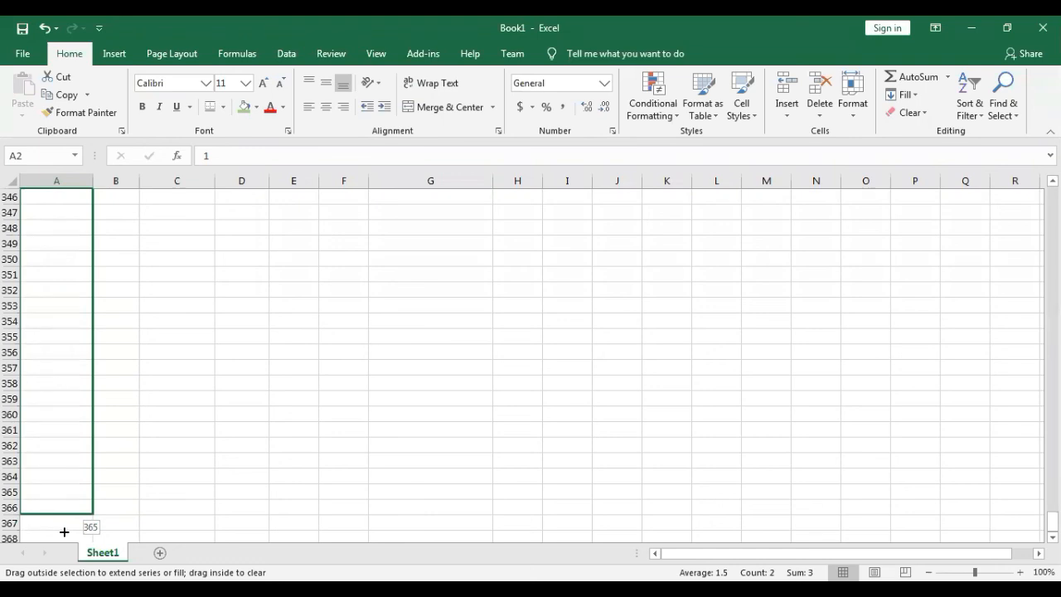
{"action": "left_click_drag", "start_coordinate": [64, 531], "coordinate": [185, 293]}
Replace the mark in B2 with =RANDBETWEEN(0,100) and fill the formula down through B7
{"action": "key", "text": "ctrl+Home"}
{"action": "key", "text": "Down"}
{"action": "key", "text": "Right"}
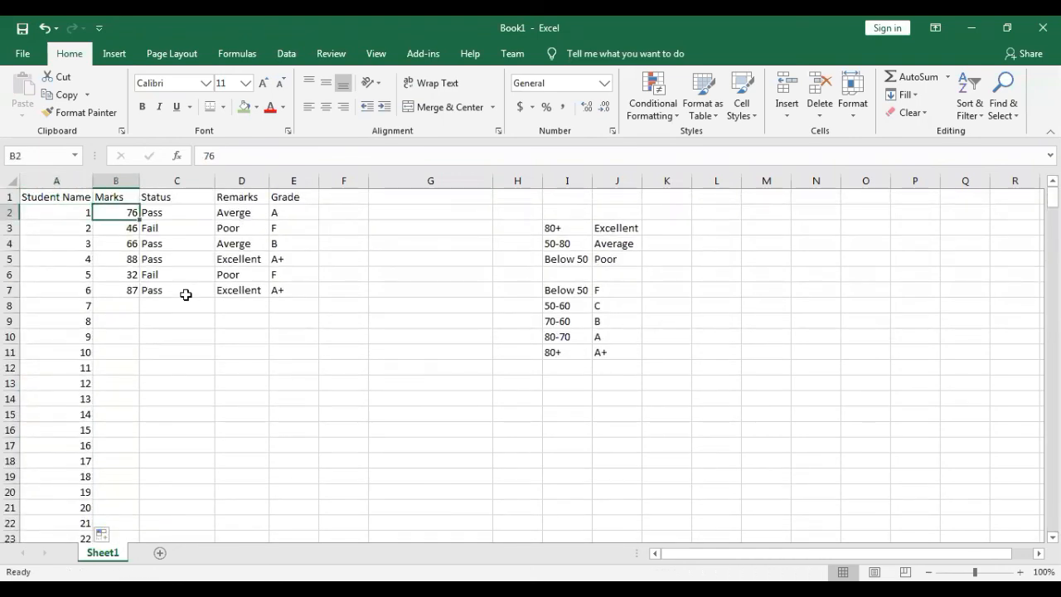
{"action": "type", "text": "="}
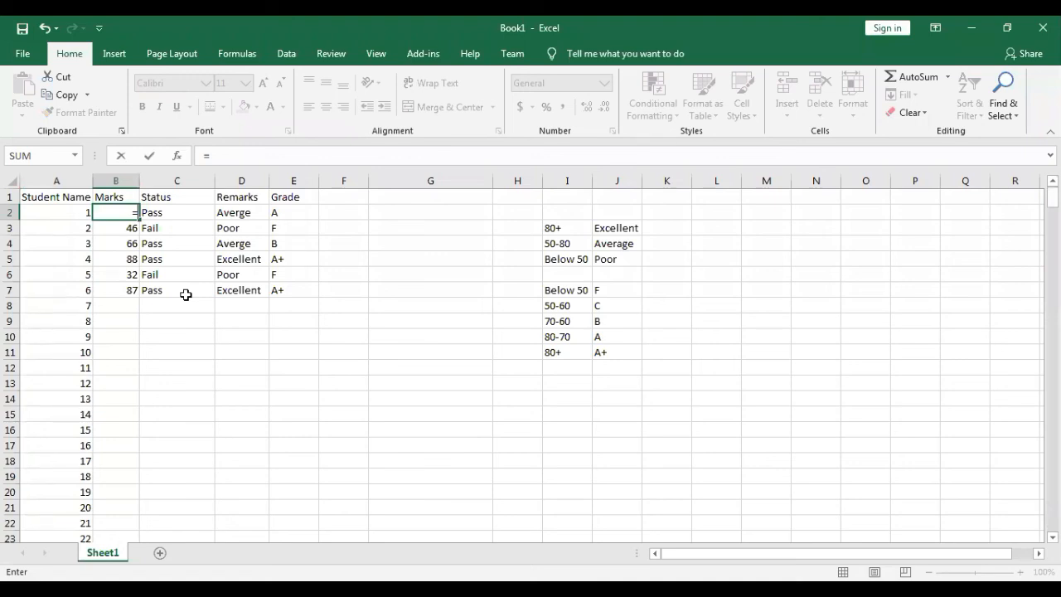
{"action": "type", "text": "RANDBETWEEN("}
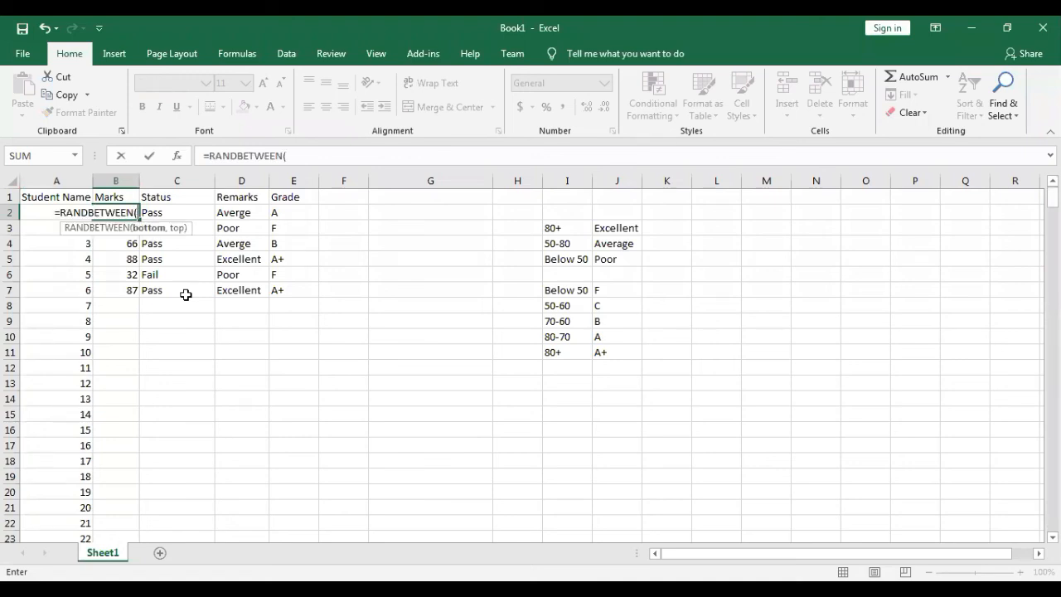
{"action": "type", "text": "0,100)"}
{"action": "key", "text": "ctrl+Return"}
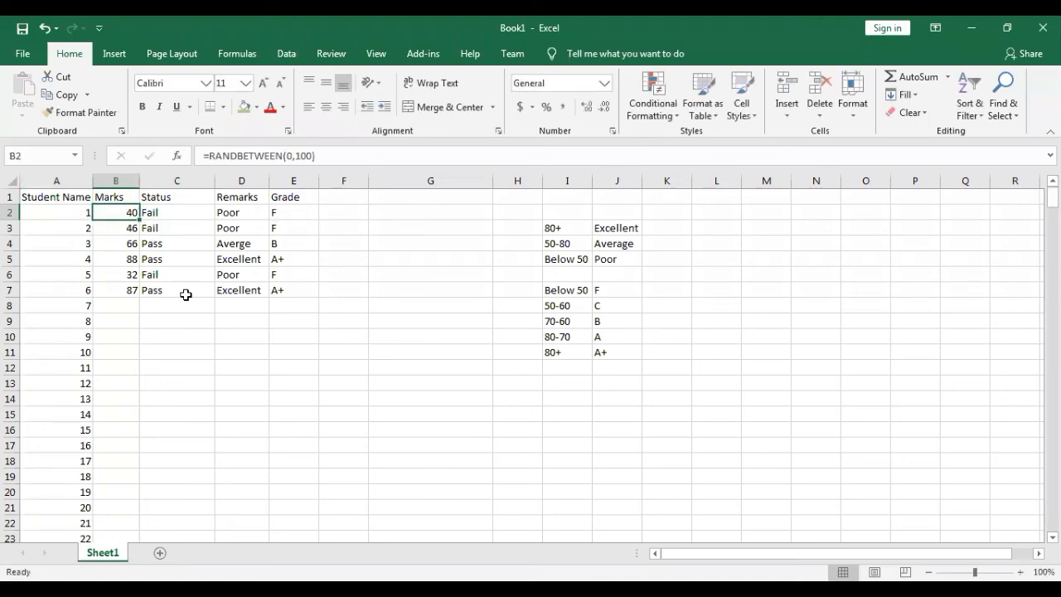
{"action": "left_click_drag", "start_coordinate": [141, 220], "coordinate": [136, 294]}
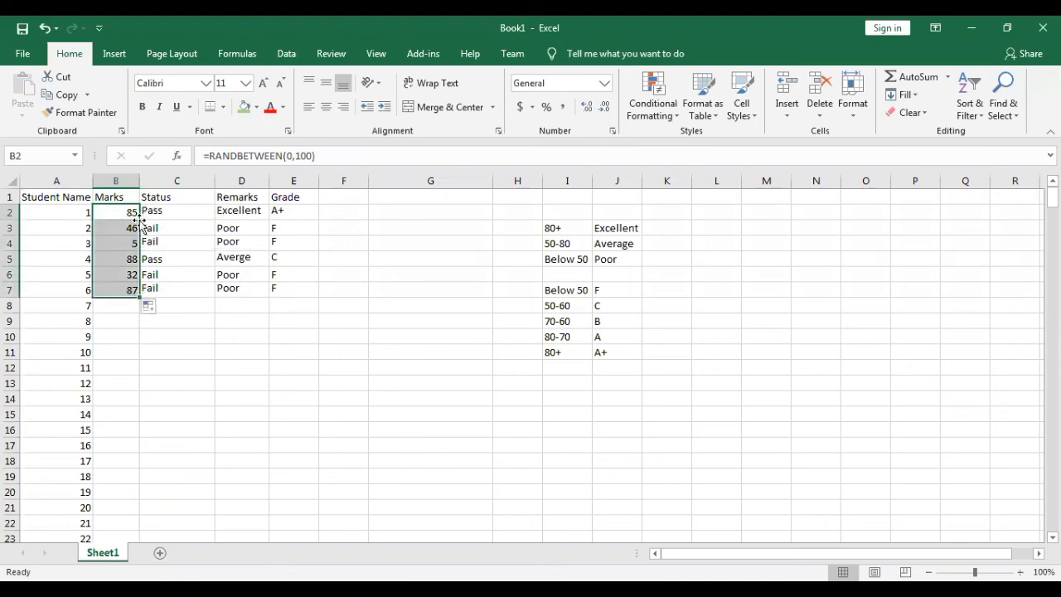
Fill the random marks formula down column B to the last student, row 352, and convert the marks to fixed values
{"action": "double_click", "coordinate": [139, 297]}
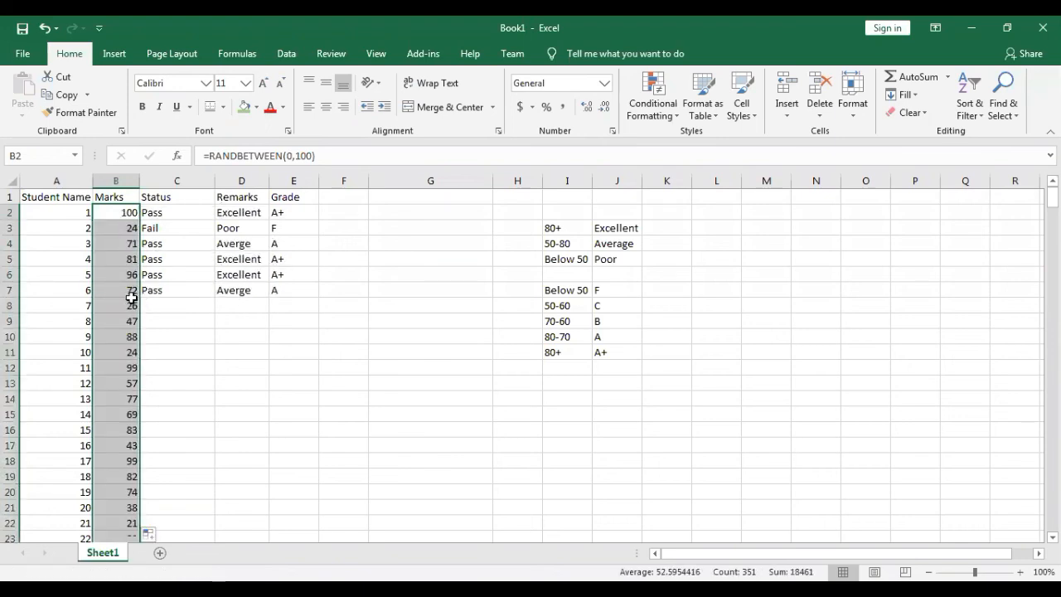
{"action": "key", "text": "ctrl+c"}
{"action": "right_click", "coordinate": [126, 296]}
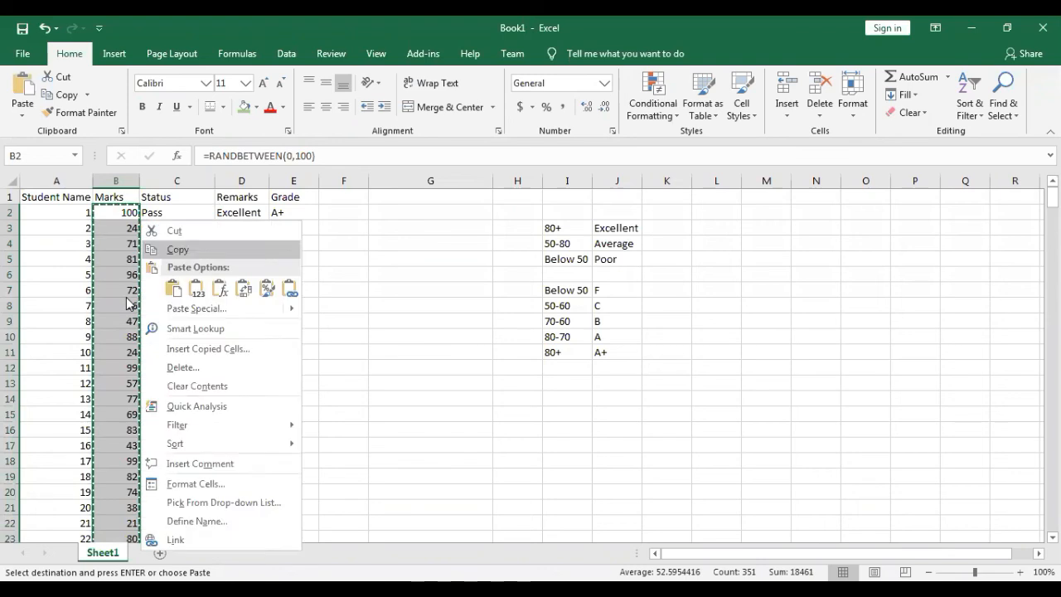
{"action": "key", "text": "v"}
{"action": "key", "text": "Down"}
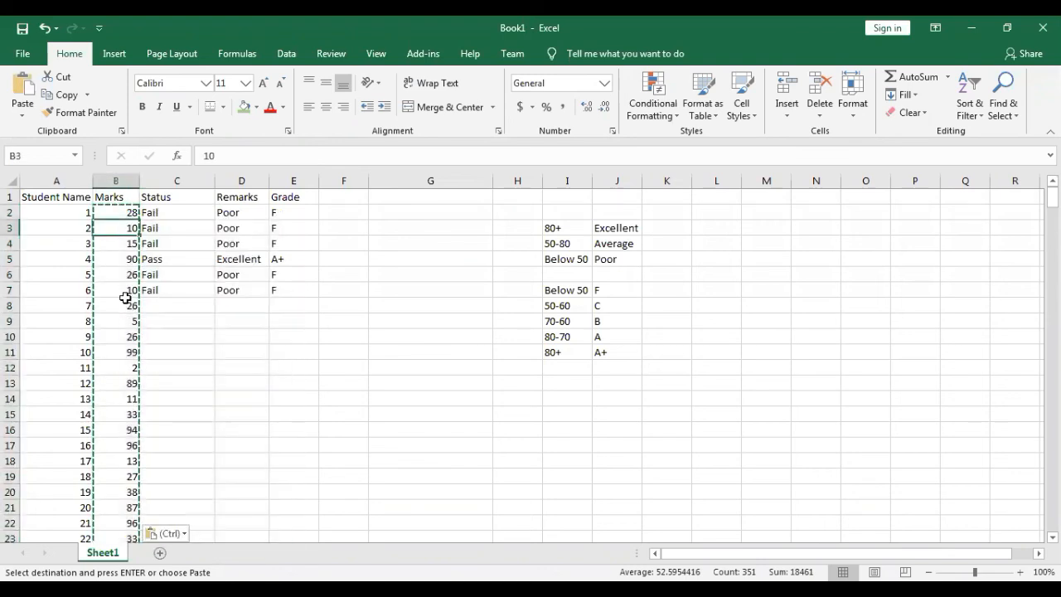
{"action": "key", "text": "Down"}
{"action": "key", "text": "Escape"}
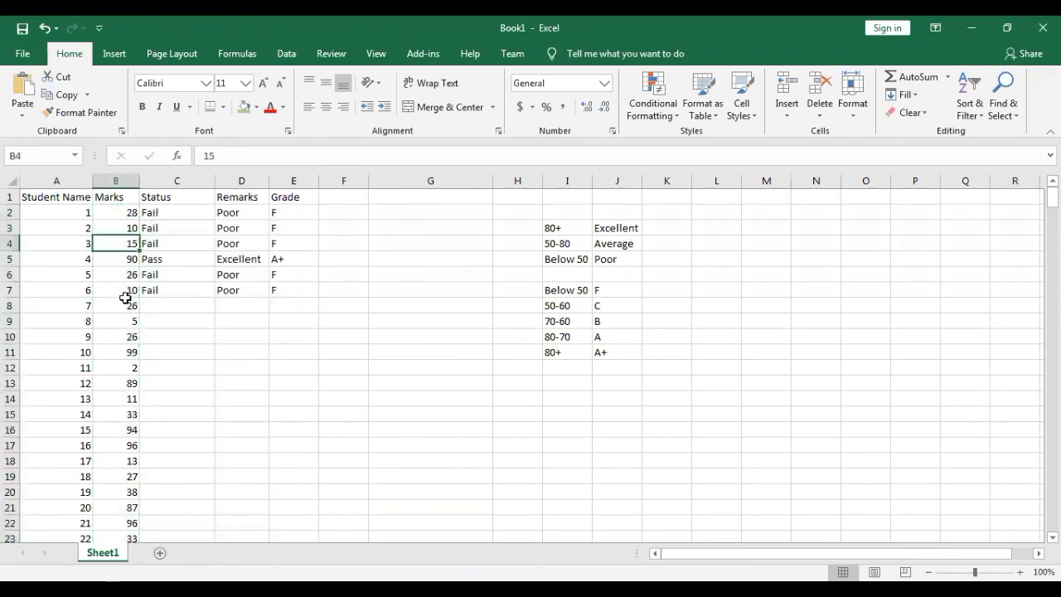
Examine the end of the Marks column against the student numbers, and return to the Marks header
{"action": "key", "text": "ctrl+Down"}
{"action": "key", "text": "Left"}
{"action": "key", "text": "Right"}
{"action": "key", "text": "Left"}
{"action": "key", "text": "Right"}
{"action": "key", "text": "Left"}
{"action": "key", "text": "Right"}
{"action": "key", "text": "ctrl+Up"}
{"action": "key", "text": "Down"}
{"action": "key", "text": "Up"}
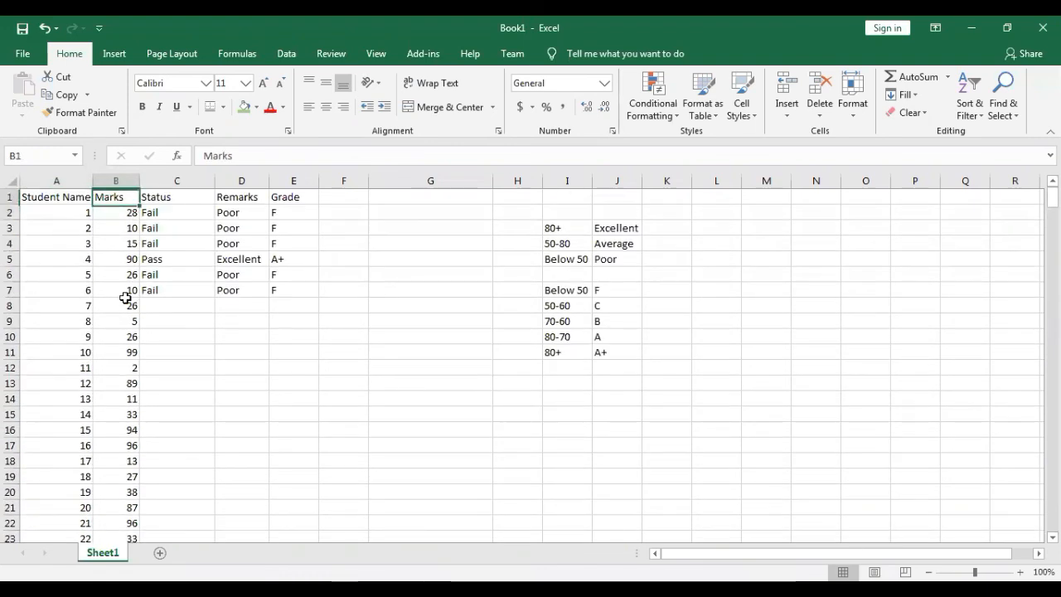
Clear the statuses in C3:C7 and fill the IF formula from C2 down to the last student, row 352
{"action": "key", "text": "Right"}
{"action": "key", "text": "Down"}
{"action": "key", "text": "Down"}
{"action": "key", "text": "Down"}
{"action": "key", "text": "Up"}
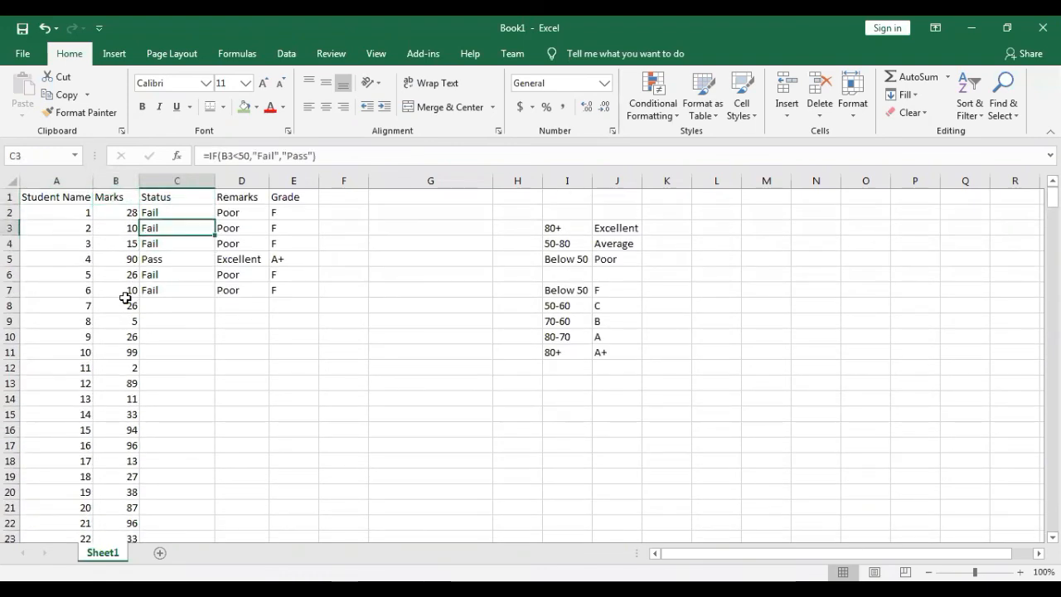
{"action": "key", "text": "Up"}
{"action": "key", "text": "Down"}
{"action": "key", "text": "ctrl+shift+Down"}
{"action": "key", "text": "Delete"}
{"action": "key", "text": "Up"}
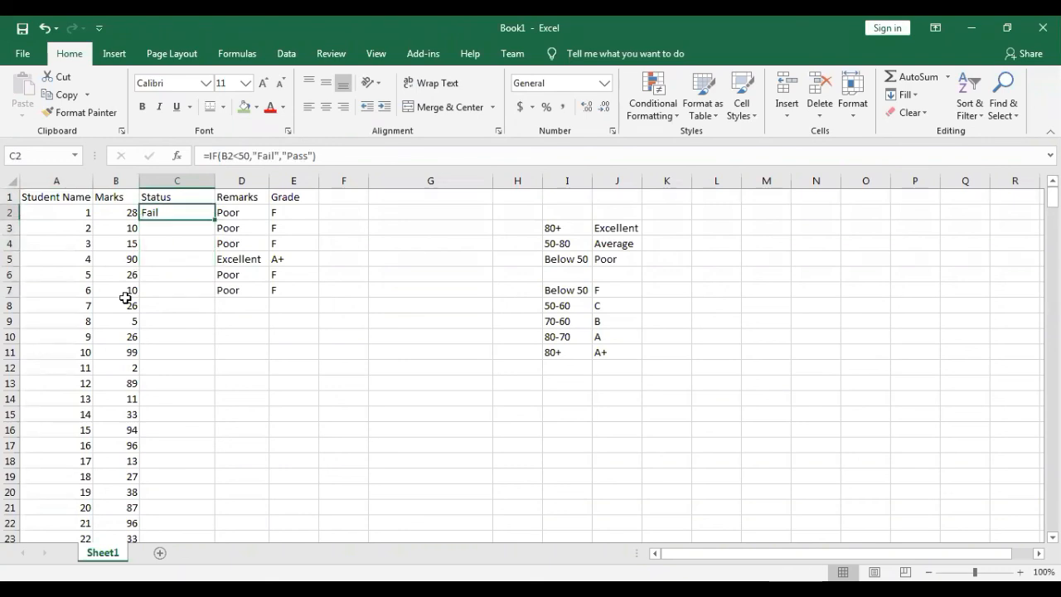
{"action": "double_click", "coordinate": [218, 221]}
Examine the last rows of the Status column and compare them with the marks beside them
{"action": "left_click", "coordinate": [412, 458]}
{"action": "key", "text": "Left"}
{"action": "key", "text": "Left"}
{"action": "key", "text": "Left"}
{"action": "key", "text": "Left"}
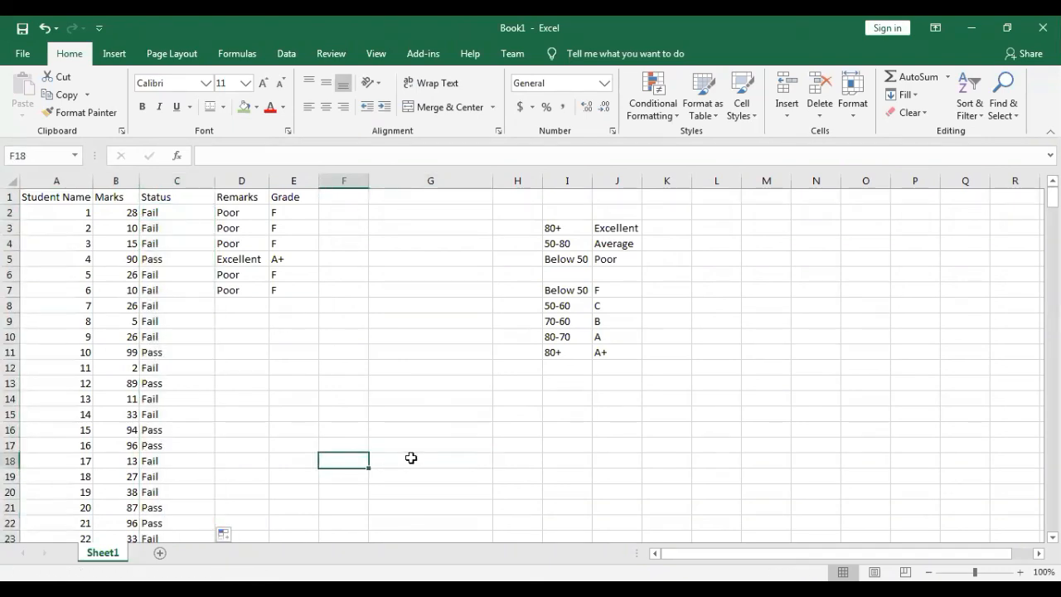
{"action": "key", "text": "ctrl+Down"}
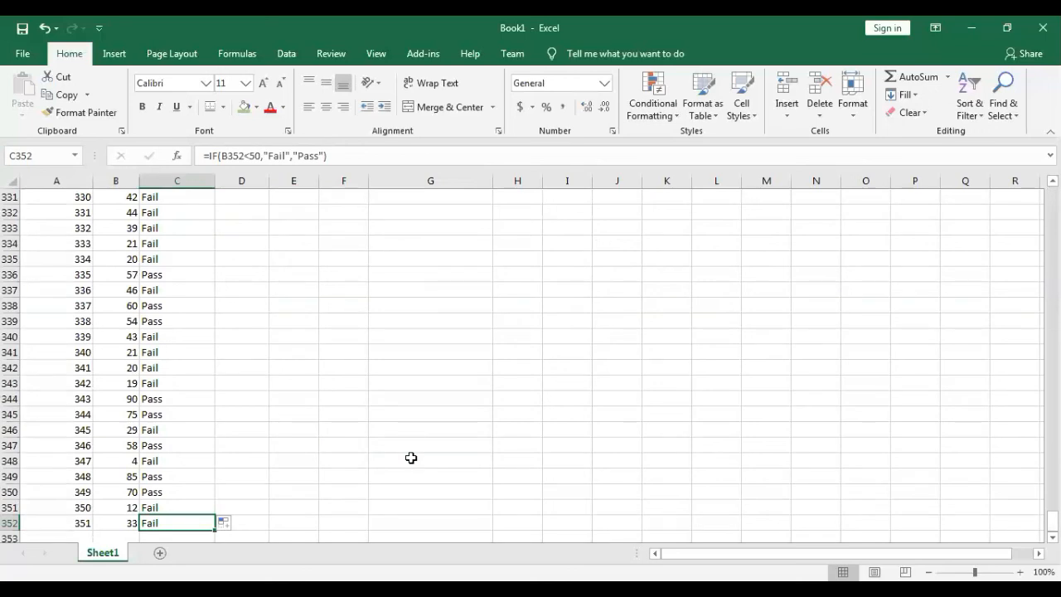
{"action": "key", "text": "Left"}
{"action": "key", "text": "Right"}
{"action": "key", "text": "Left"}
{"action": "key", "text": "Up"}
{"action": "key", "text": "Up"}
{"action": "key", "text": "Right"}
{"action": "key", "text": "Left"}
{"action": "key", "text": "Up"}
{"action": "key", "text": "Right"}
{"action": "key", "text": "Left"}
{"action": "key", "text": "ctrl+Up"}
Clear the remarks in D3:D7 and fill the nested IF formula from D2 down to the last student, row 352
{"action": "key", "text": "Right"}
{"action": "key", "text": "Right"}
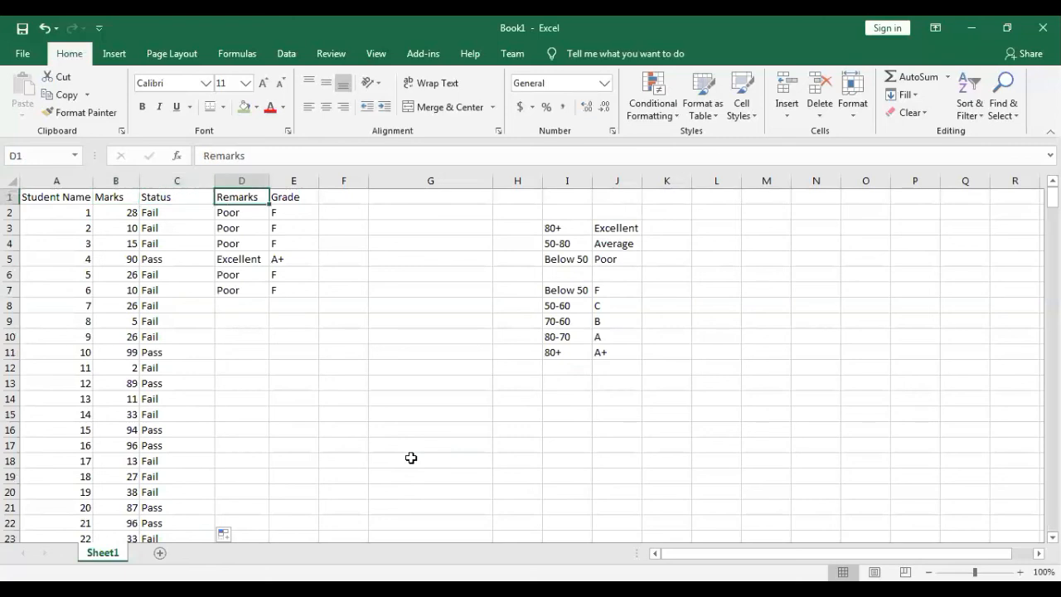
{"action": "key", "text": "Down"}
{"action": "key", "text": "Down"}
{"action": "key", "text": "shift+Down"}
{"action": "key", "text": "shift+Down"}
{"action": "key", "text": "shift+Down"}
{"action": "key", "text": "shift+Down"}
{"action": "key", "text": "Delete"}
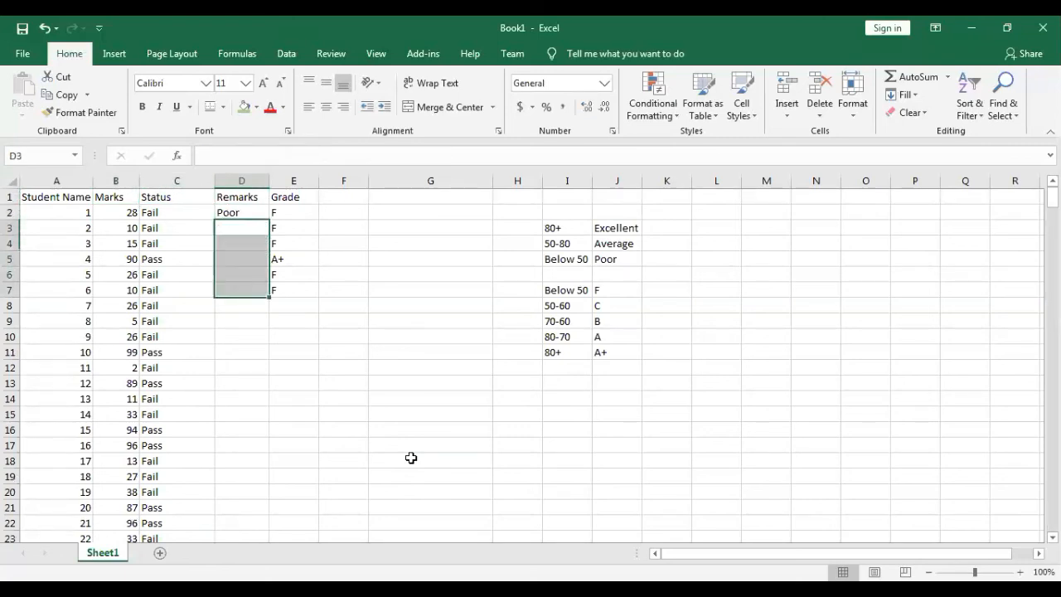
{"action": "key", "text": "Up"}
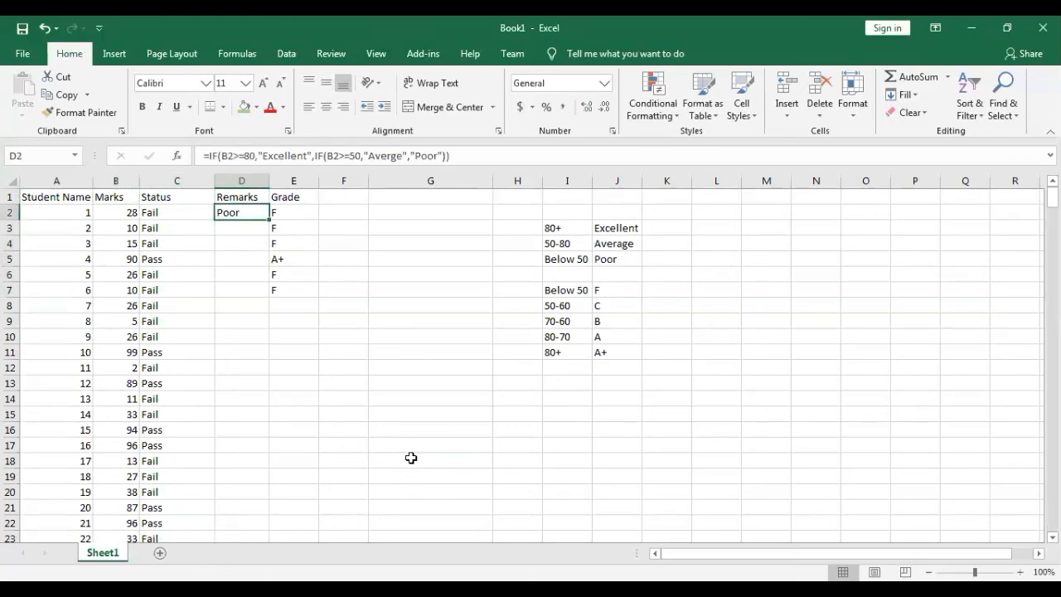
{"action": "double_click", "coordinate": [271, 217]}
{"action": "left_click", "coordinate": [321, 307]}
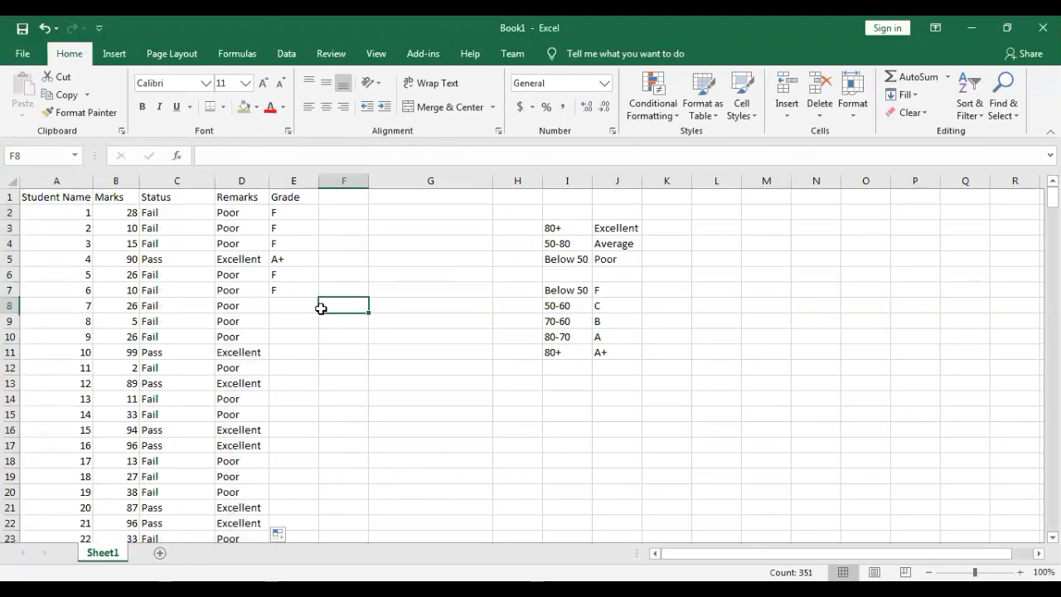
Check the status and remarks of students 10 and 11 against their marks
{"action": "left_click", "coordinate": [161, 357]}
{"action": "left_click", "coordinate": [220, 354]}
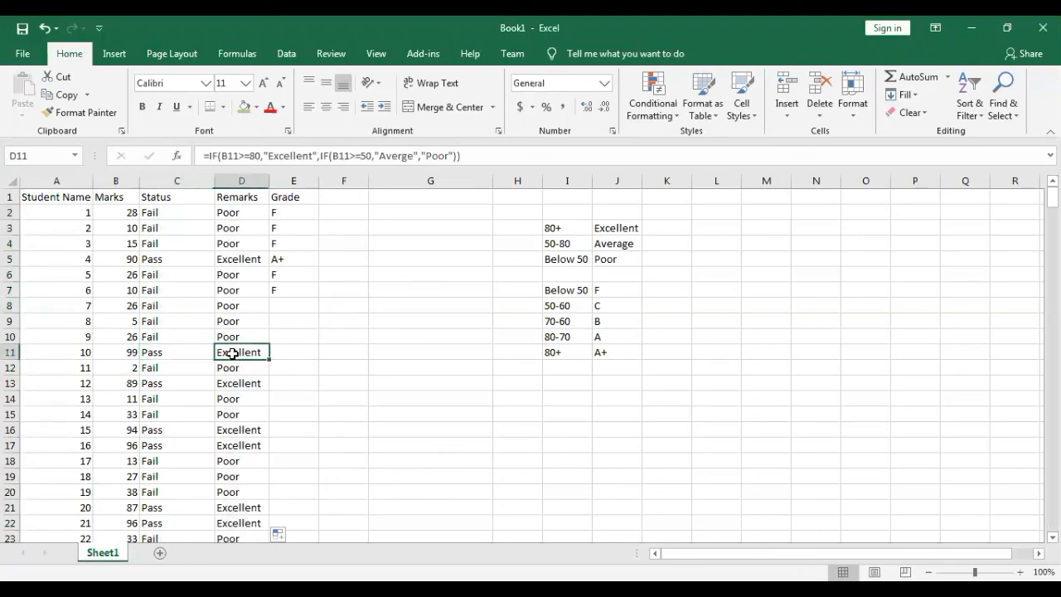
{"action": "left_click", "coordinate": [133, 367]}
{"action": "left_click", "coordinate": [157, 367]}
{"action": "left_click", "coordinate": [226, 369]}
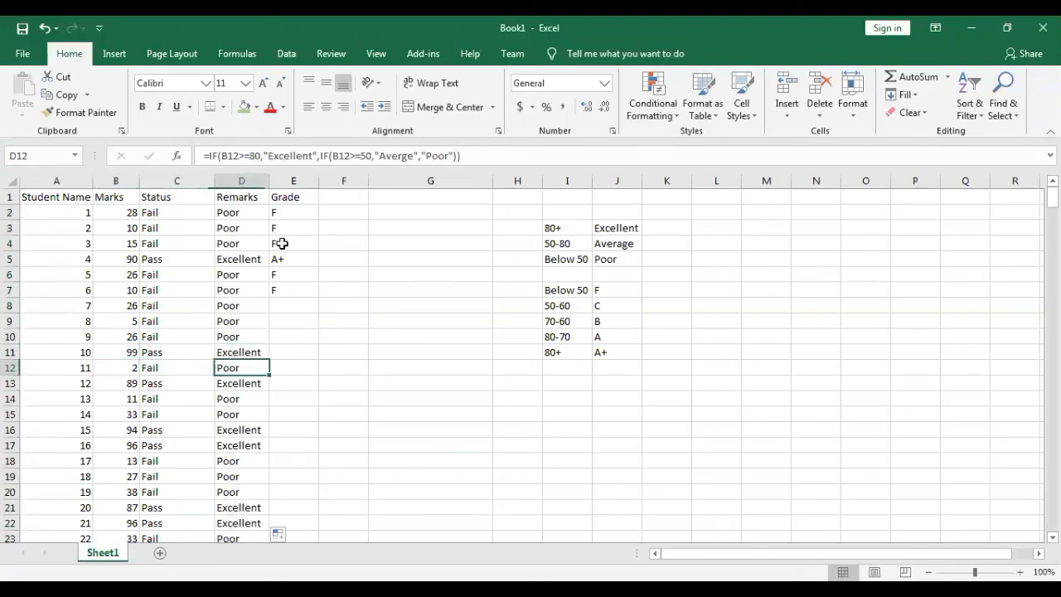
Clear the grades in E3:E7 and fill the nested IF formula from E2 down to the last student, row 352
{"action": "left_click_drag", "start_coordinate": [282, 225], "coordinate": [279, 282]}
{"action": "key", "text": "Delete"}
{"action": "key", "text": "Up"}
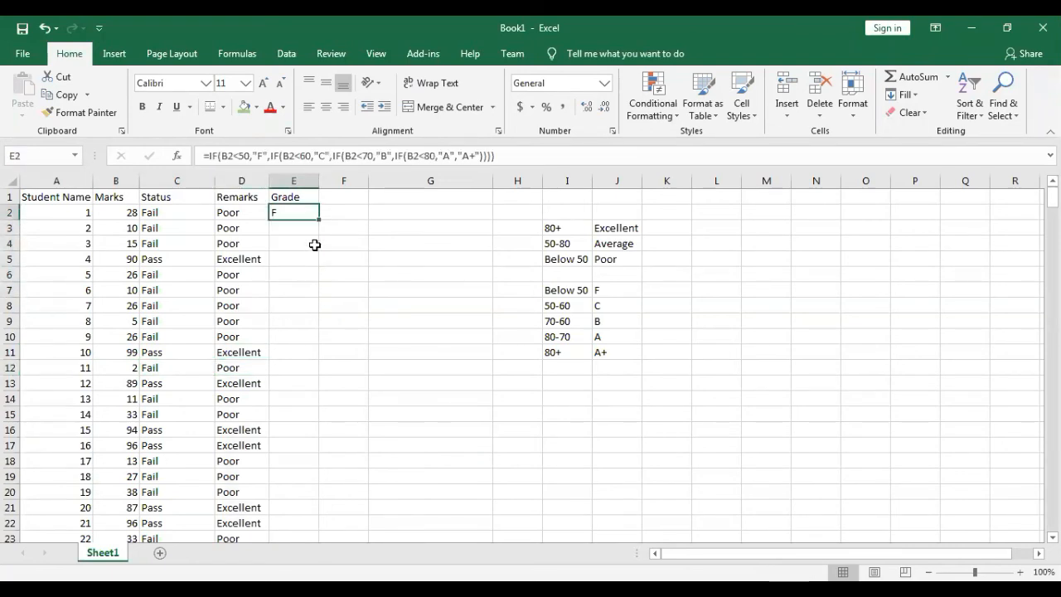
{"action": "double_click", "coordinate": [319, 220]}
{"action": "left_click", "coordinate": [381, 291]}
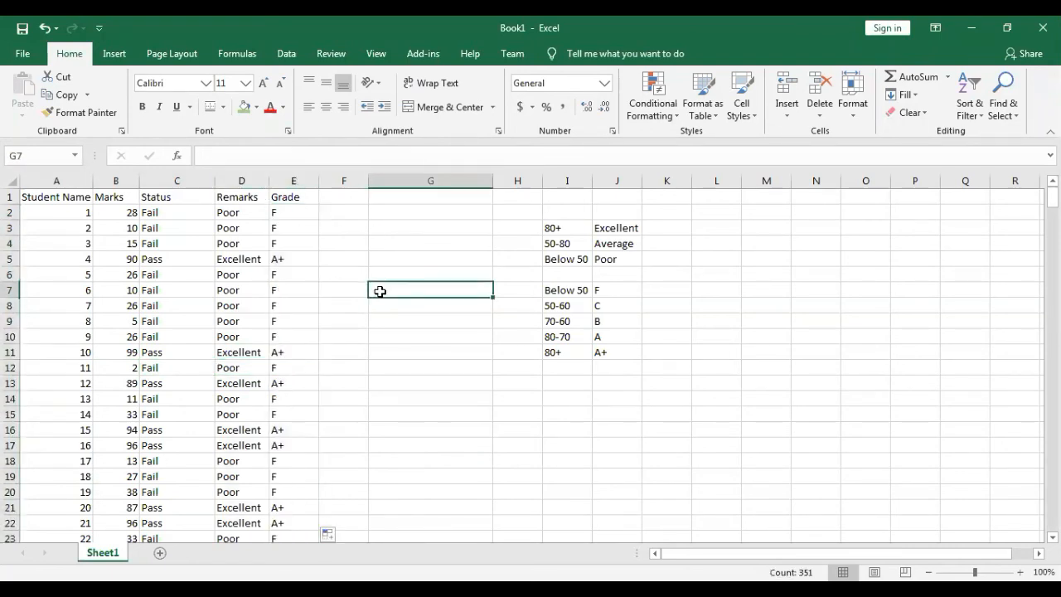
Examine the status, remarks and grades of the last students in the list, and return to the Grade header
{"action": "key", "text": "Left"}
{"action": "key", "text": "Left"}
{"action": "key", "text": "ctrl+Down"}
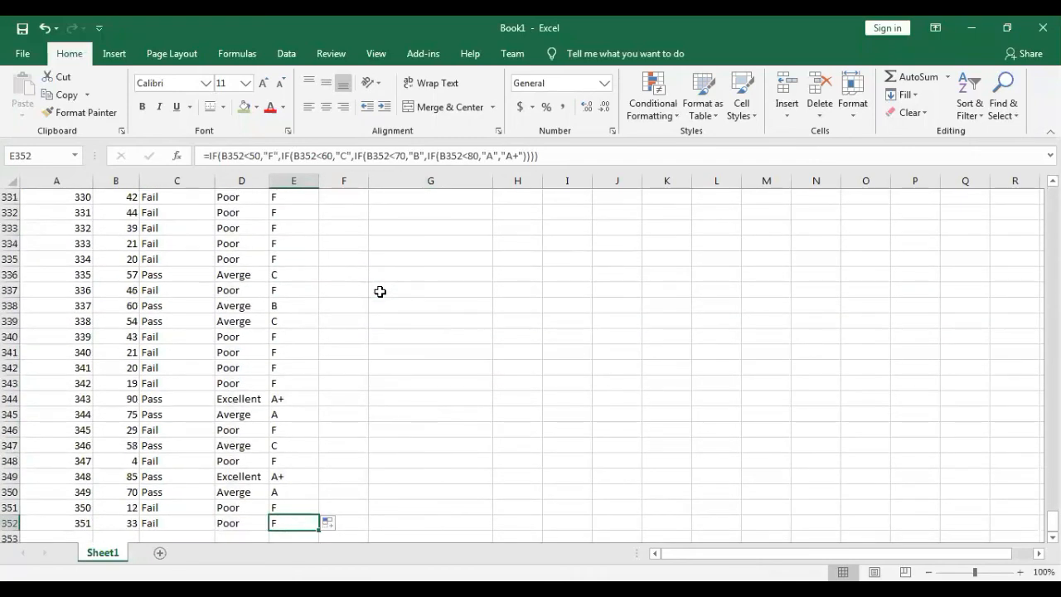
{"action": "key", "text": "Up"}
{"action": "key", "text": "Up"}
{"action": "key", "text": "Up"}
{"action": "key", "text": "Up"}
{"action": "key", "text": "Up"}
{"action": "key", "text": "Up"}
{"action": "key", "text": "Up"}
{"action": "key", "text": "Left"}
{"action": "key", "text": "Left"}
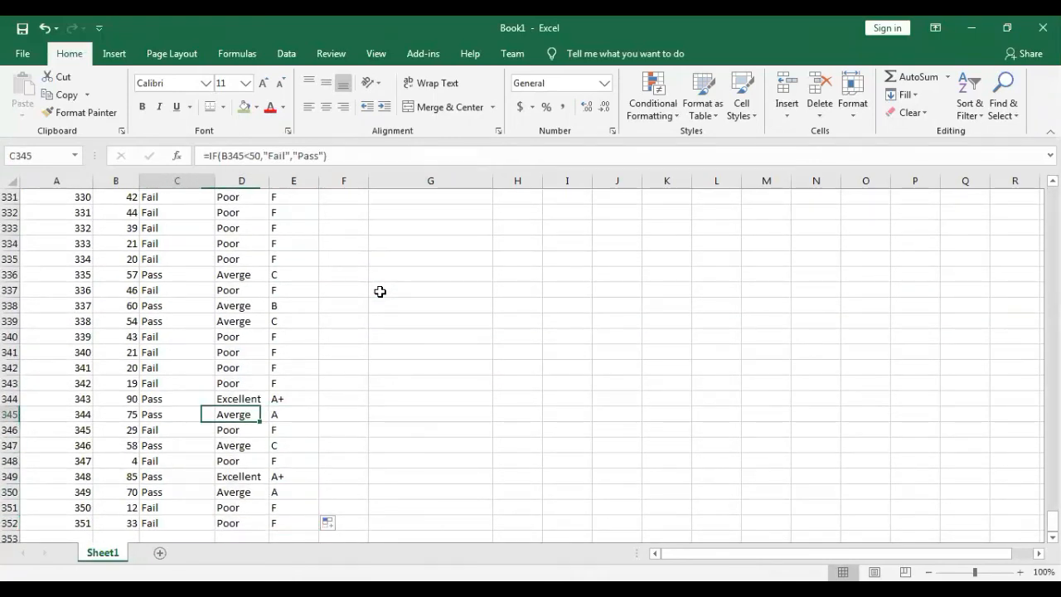
{"action": "key", "text": "Right"}
{"action": "key", "text": "Right"}
{"action": "key", "text": "Down"}
{"action": "key", "text": "Down"}
{"action": "key", "text": "Left"}
{"action": "key", "text": "Left"}
{"action": "key", "text": "Left"}
{"action": "key", "text": "Right"}
{"action": "key", "text": "Right"}
{"action": "key", "text": "Right"}
{"action": "key", "text": "ctrl+Up"}
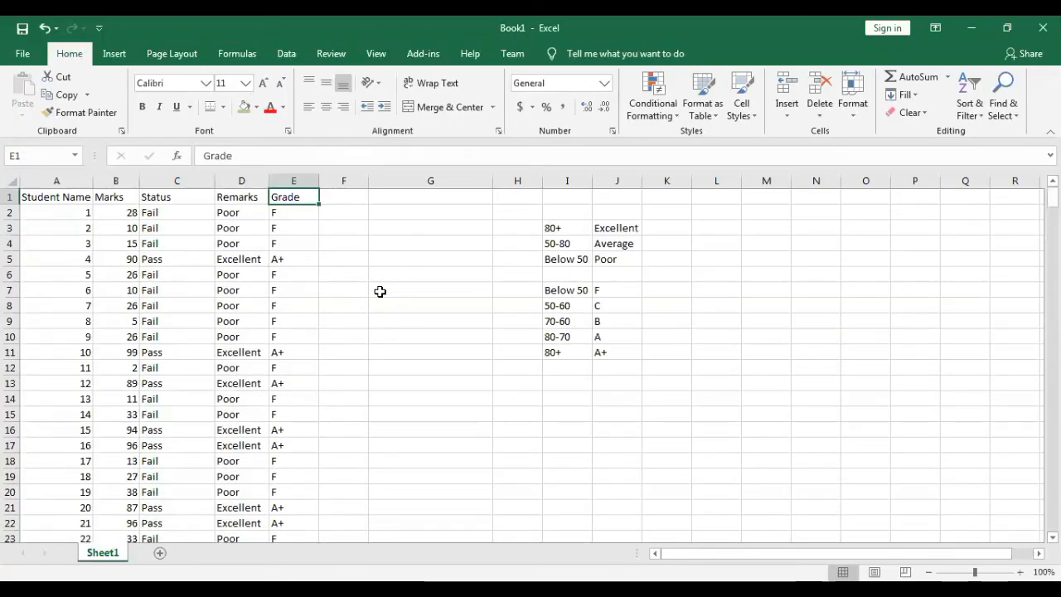